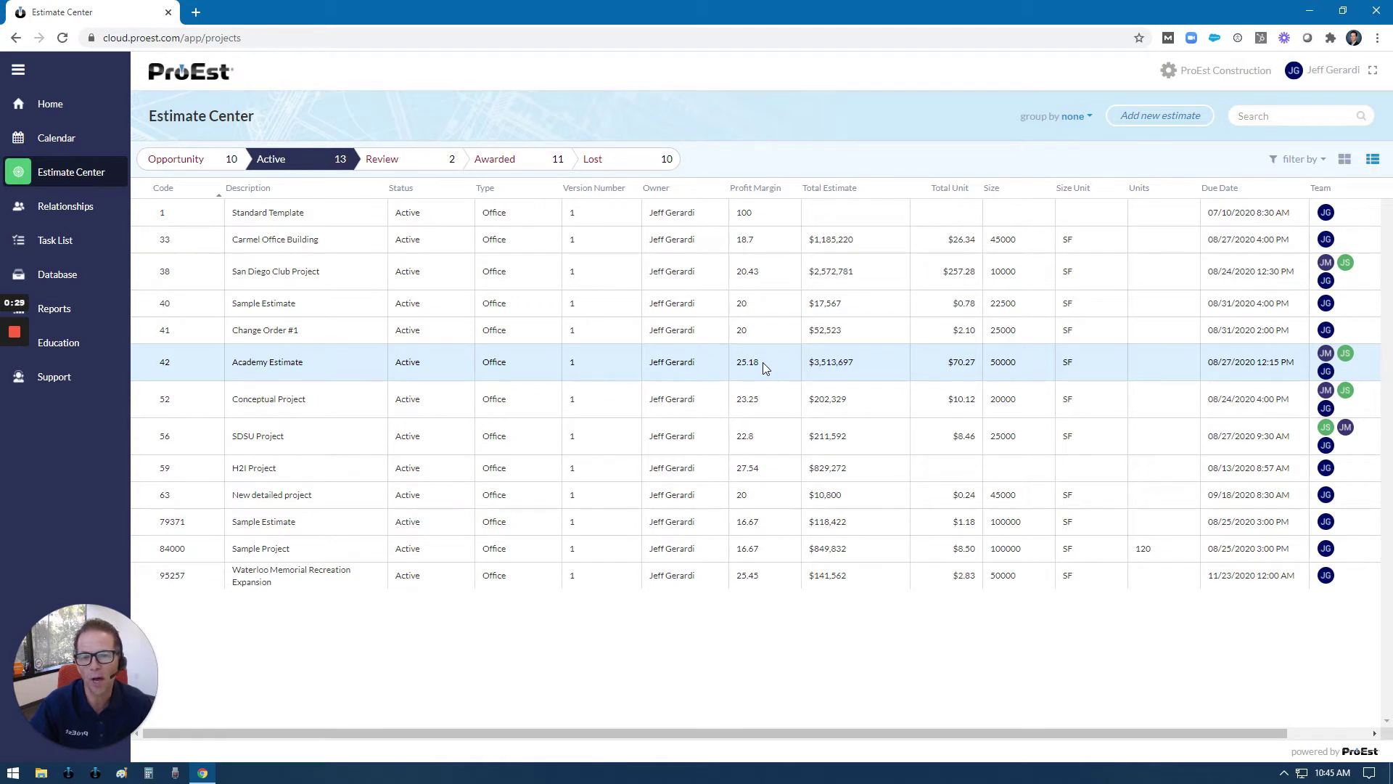
Open the company's Markup Setup and display the default markups for the Healthcare estimate type.
{"action": "left_click", "coordinate": [1224, 80]}
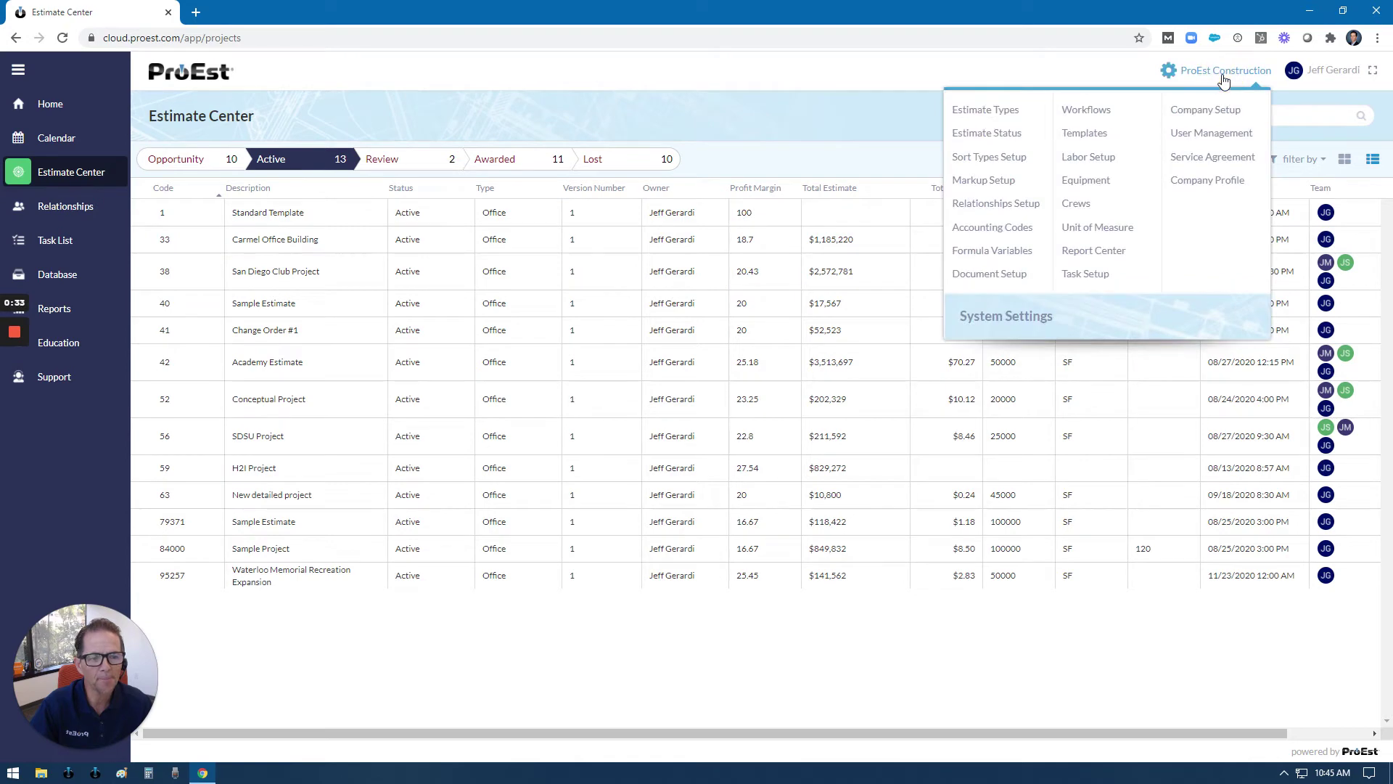
{"action": "left_click", "coordinate": [984, 180]}
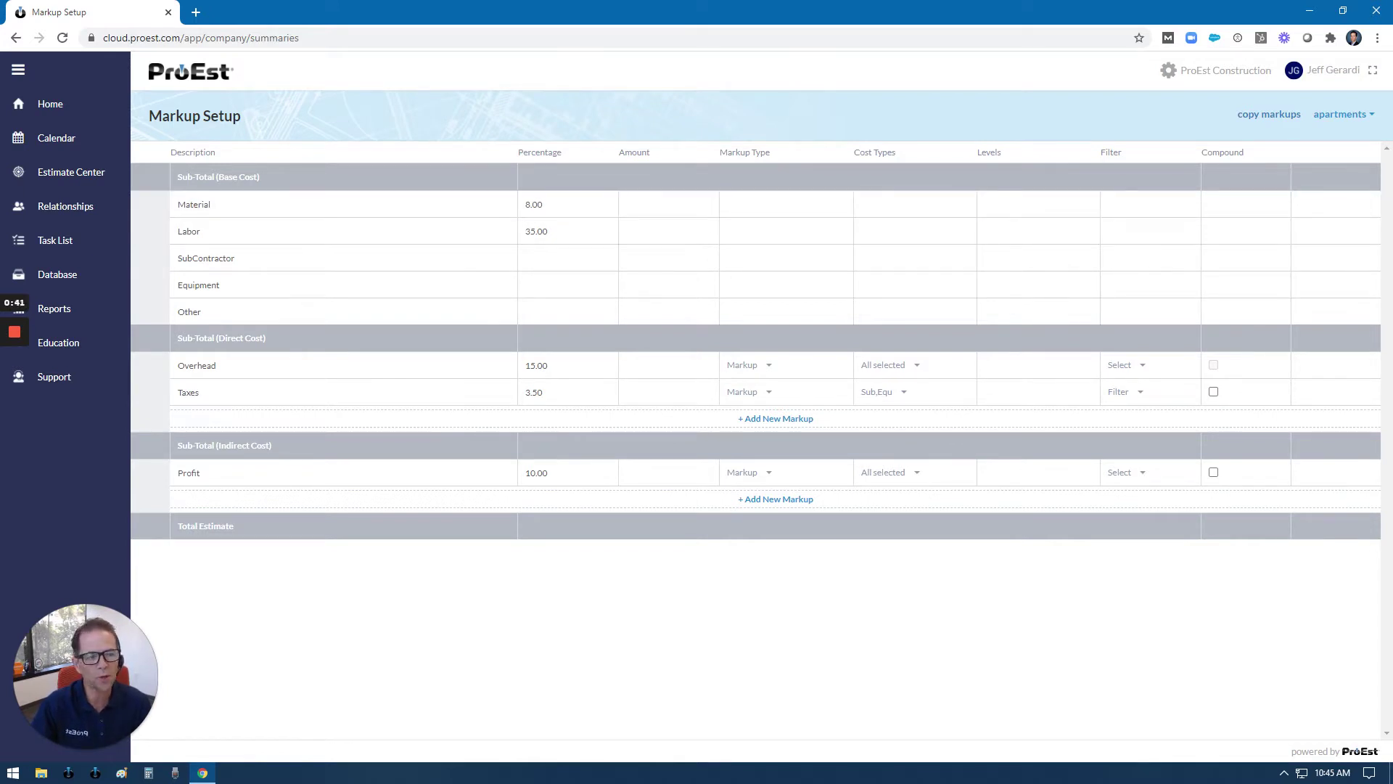
{"action": "left_click", "coordinate": [1343, 114]}
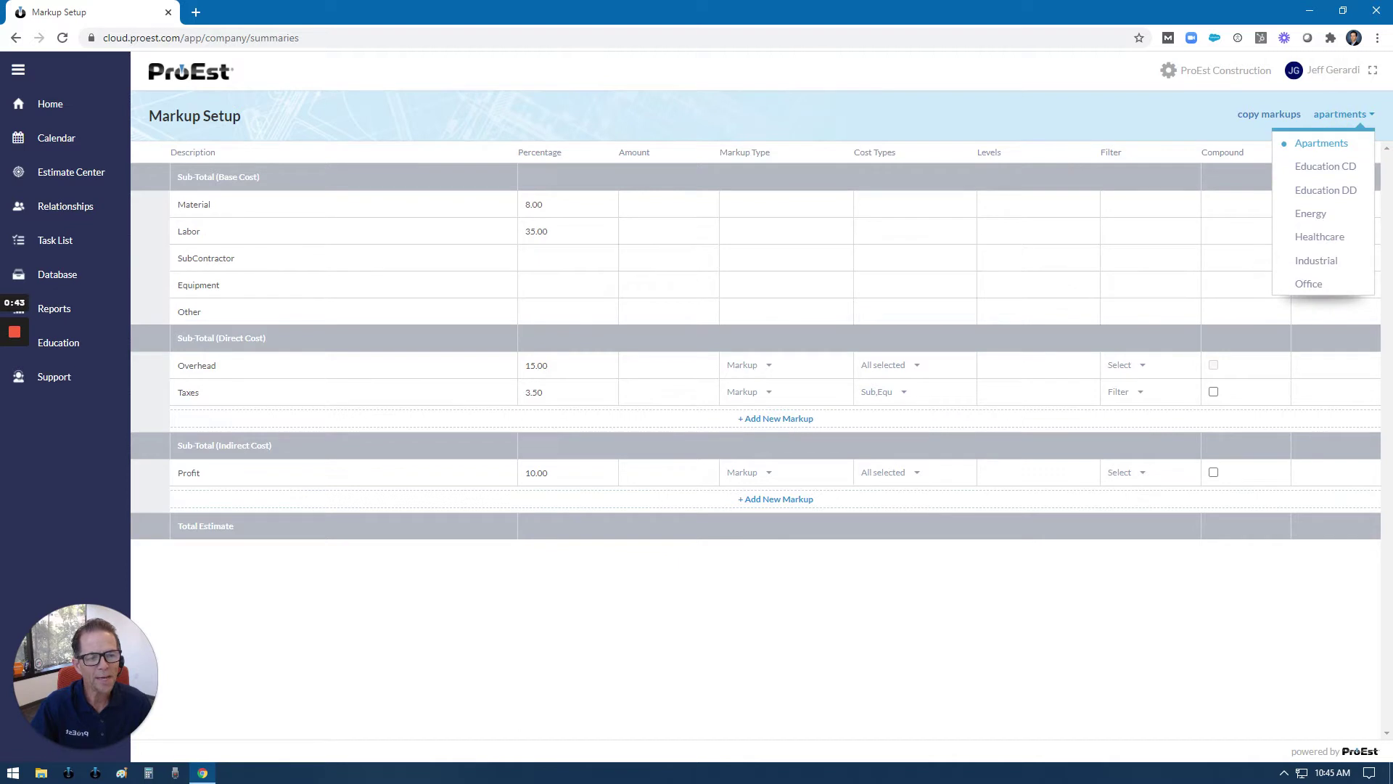
{"action": "left_click", "coordinate": [1320, 237]}
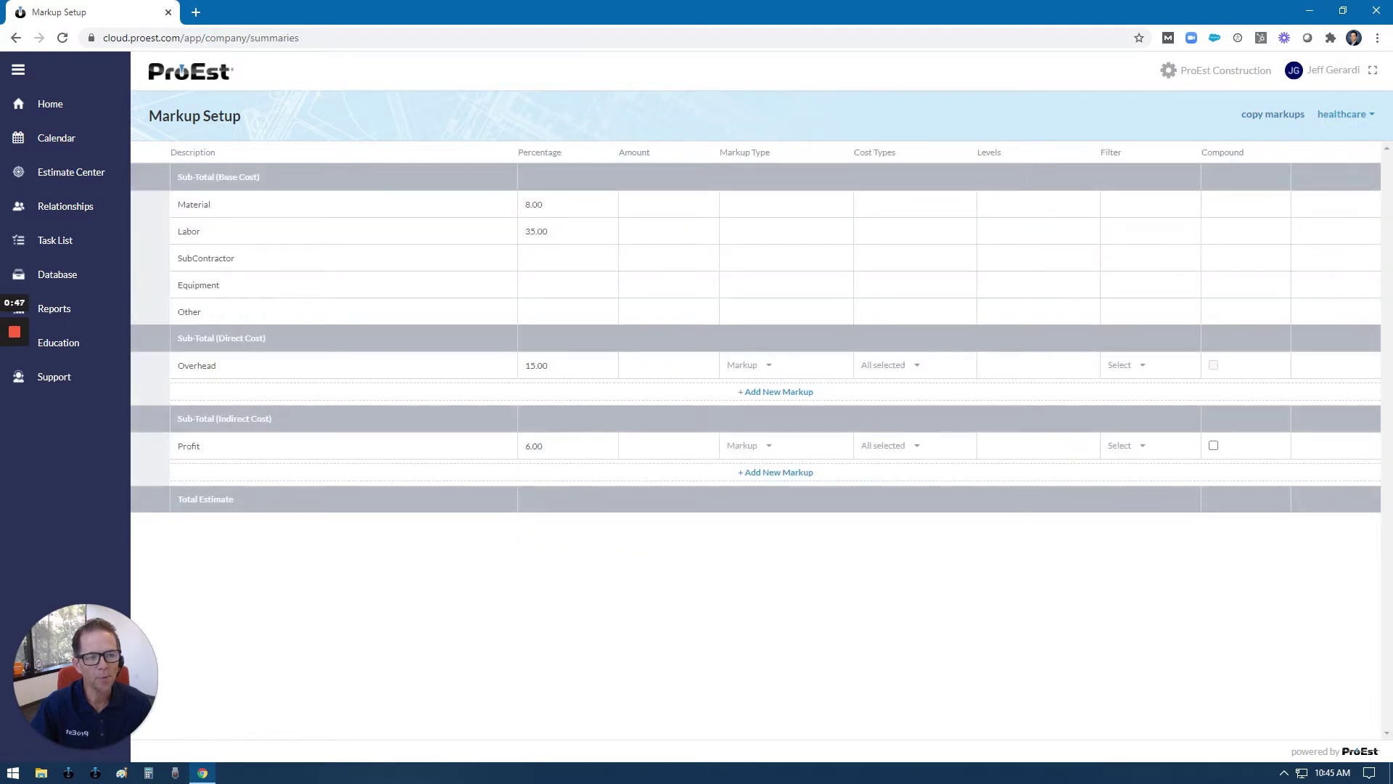
{"action": "left_click", "coordinate": [1343, 114]}
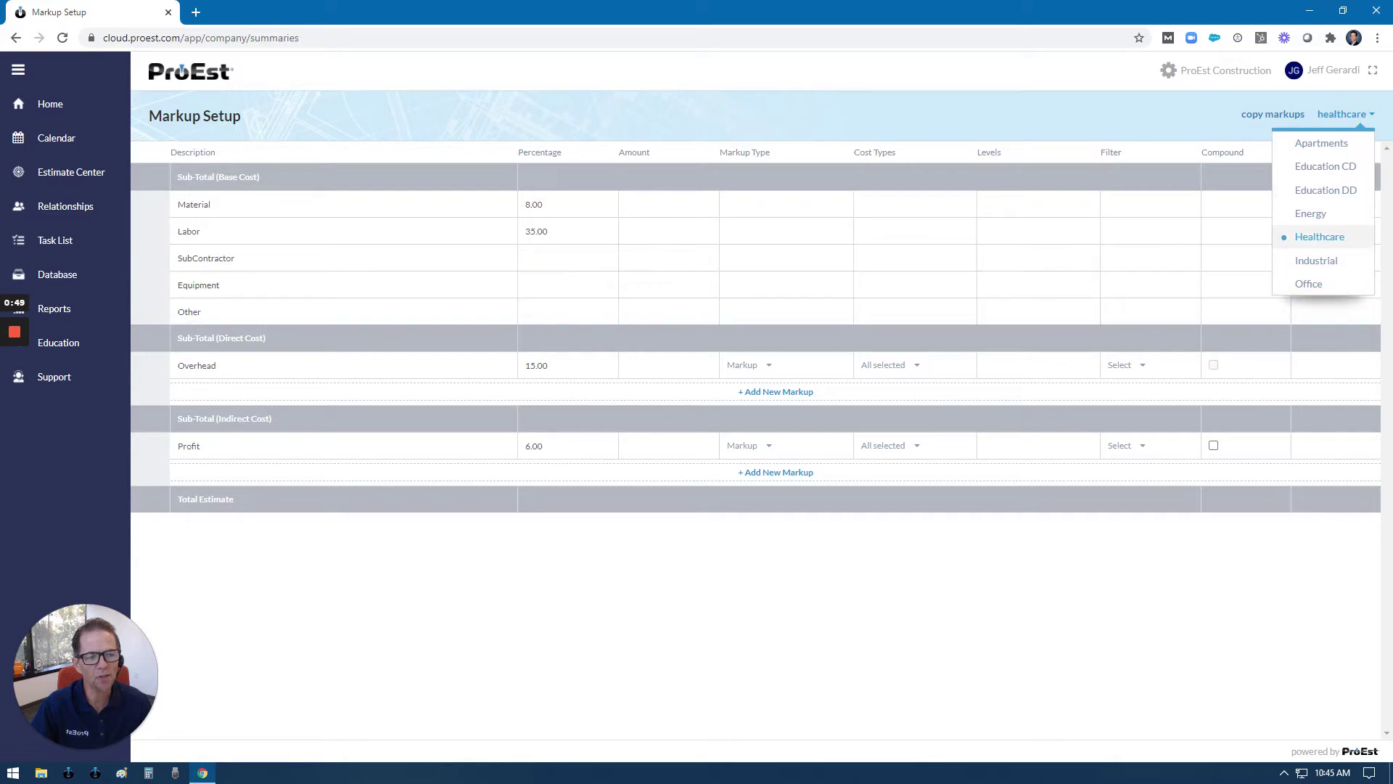
{"action": "left_click", "coordinate": [1323, 237]}
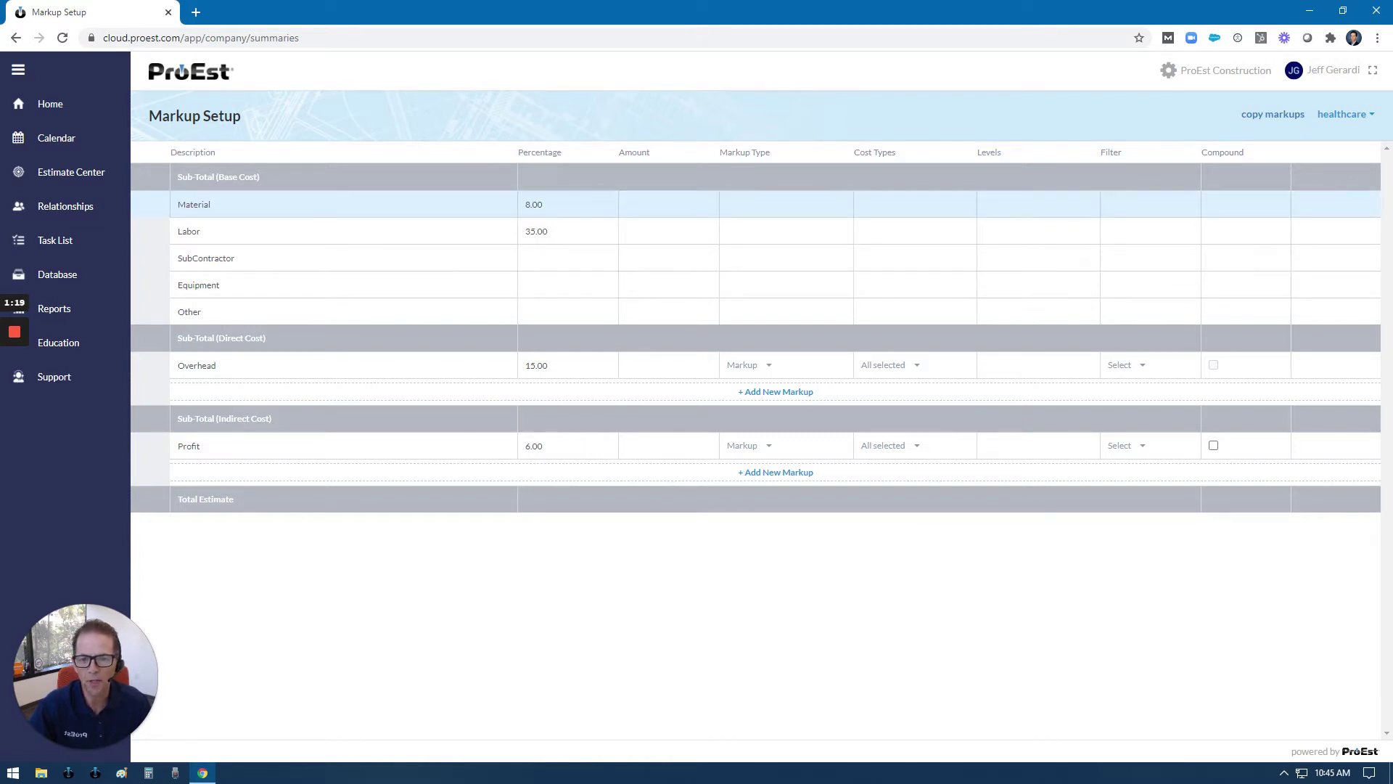
Set the Material percentage in the Healthcare base cost markups to 7.75.
{"action": "left_click", "coordinate": [533, 204]}
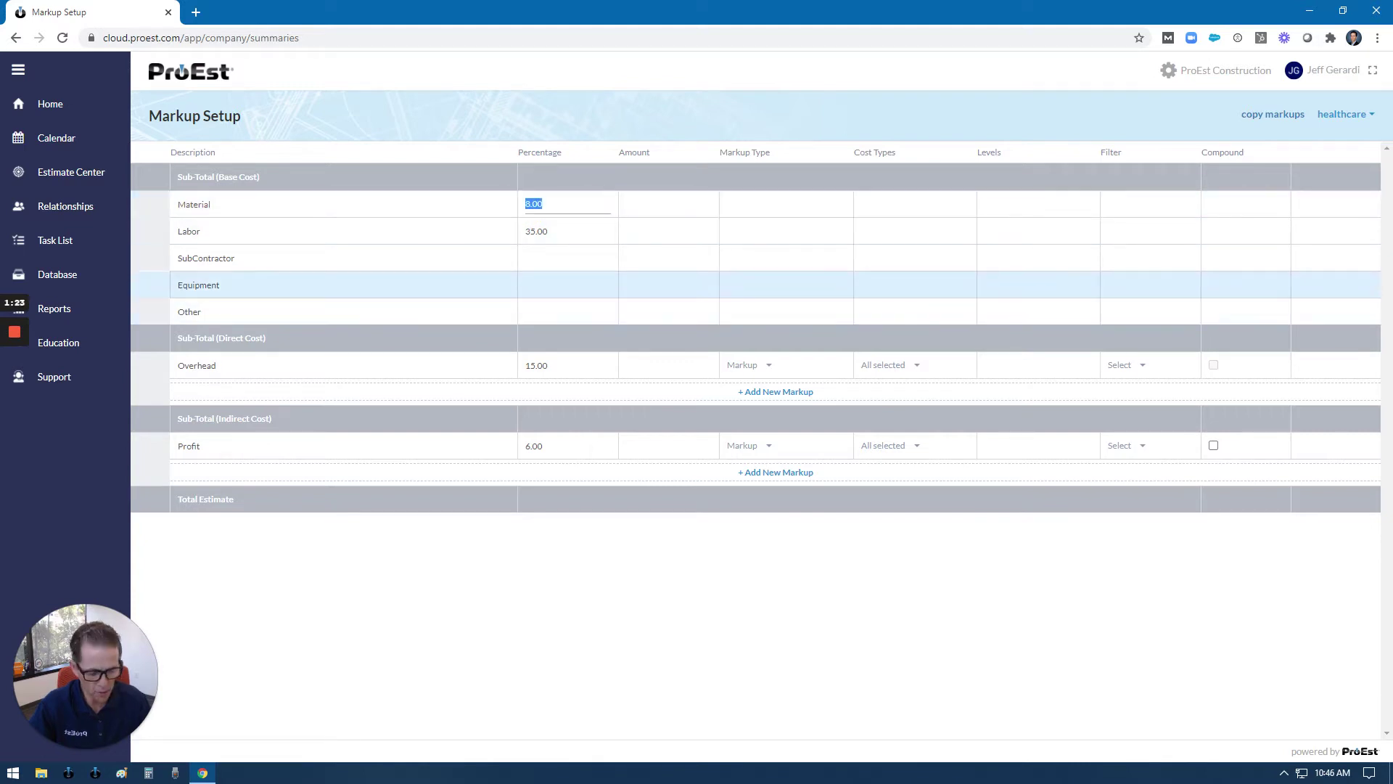
{"action": "type", "text": "7.75"}
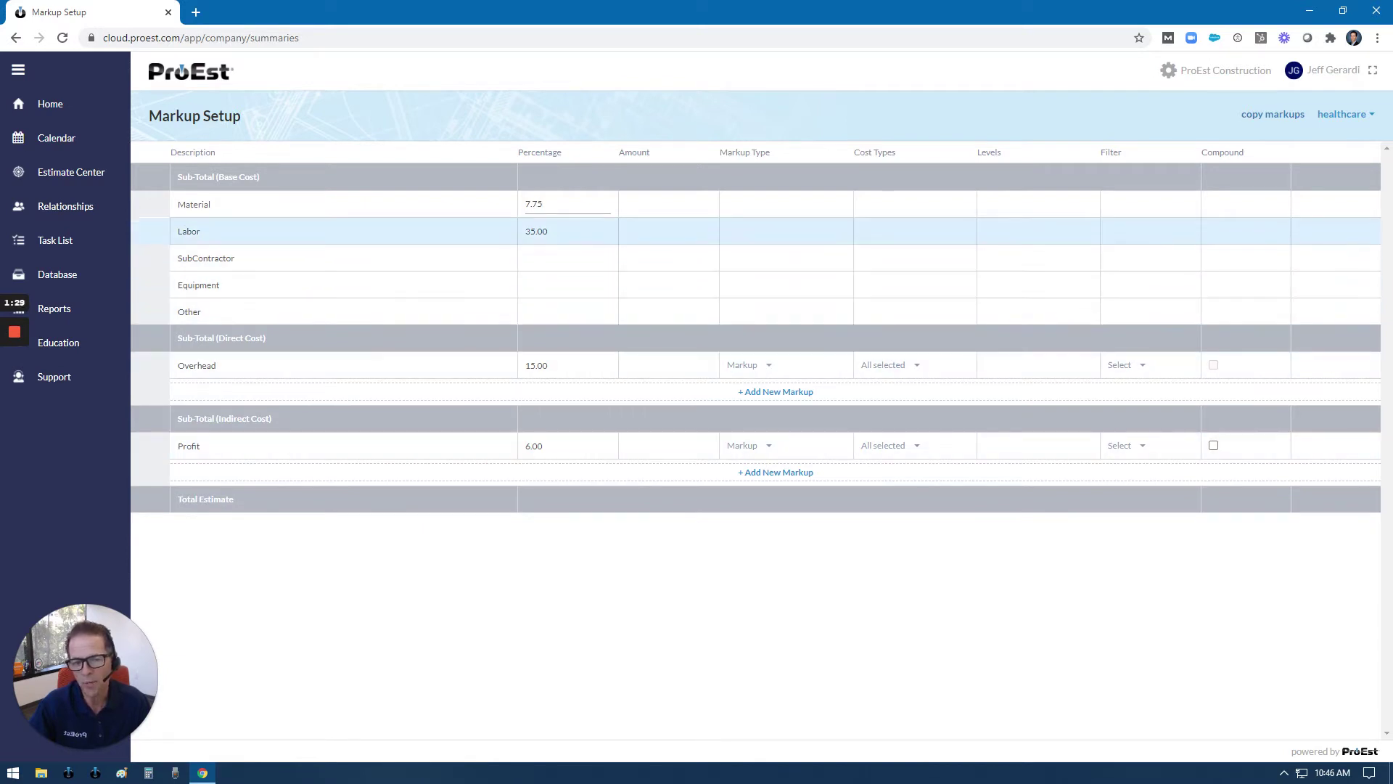
{"action": "left_click", "coordinate": [569, 227]}
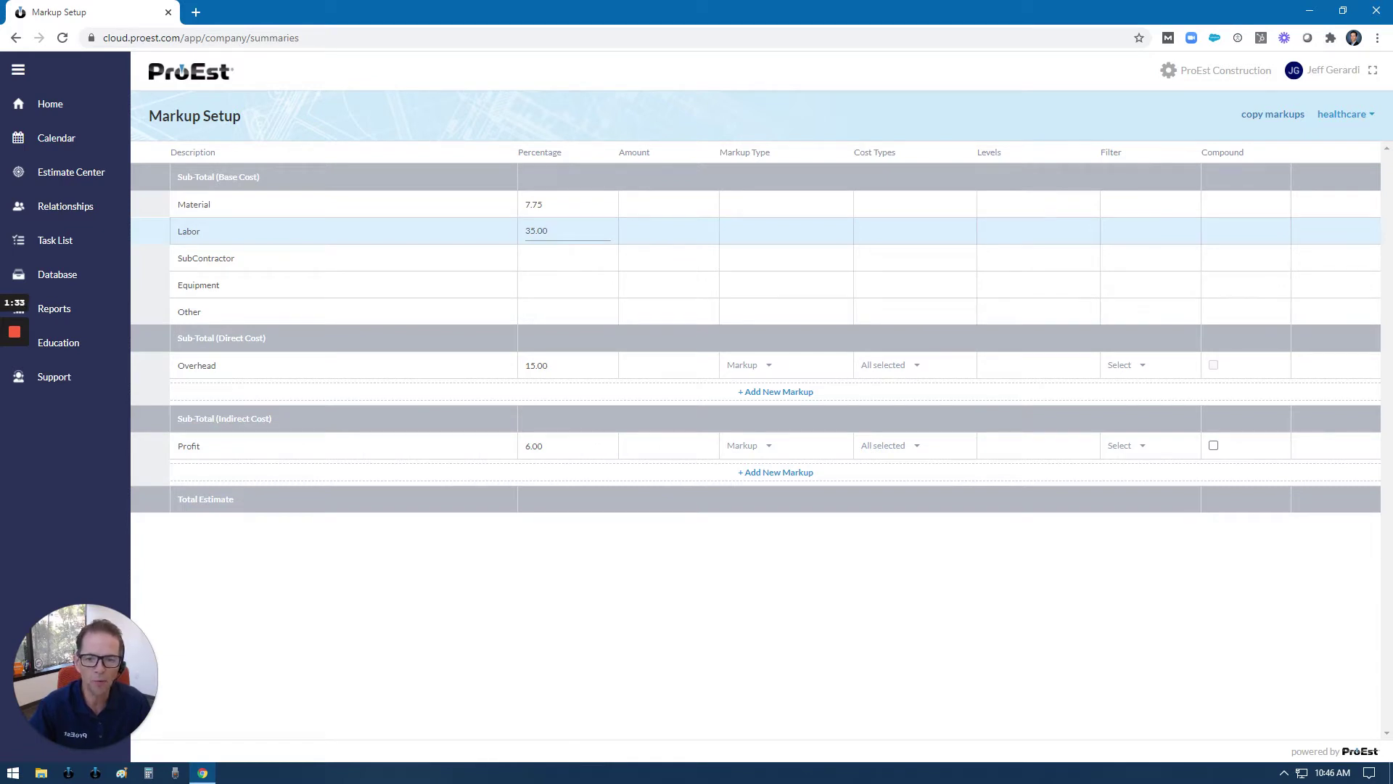
{"action": "left_click", "coordinate": [567, 257]}
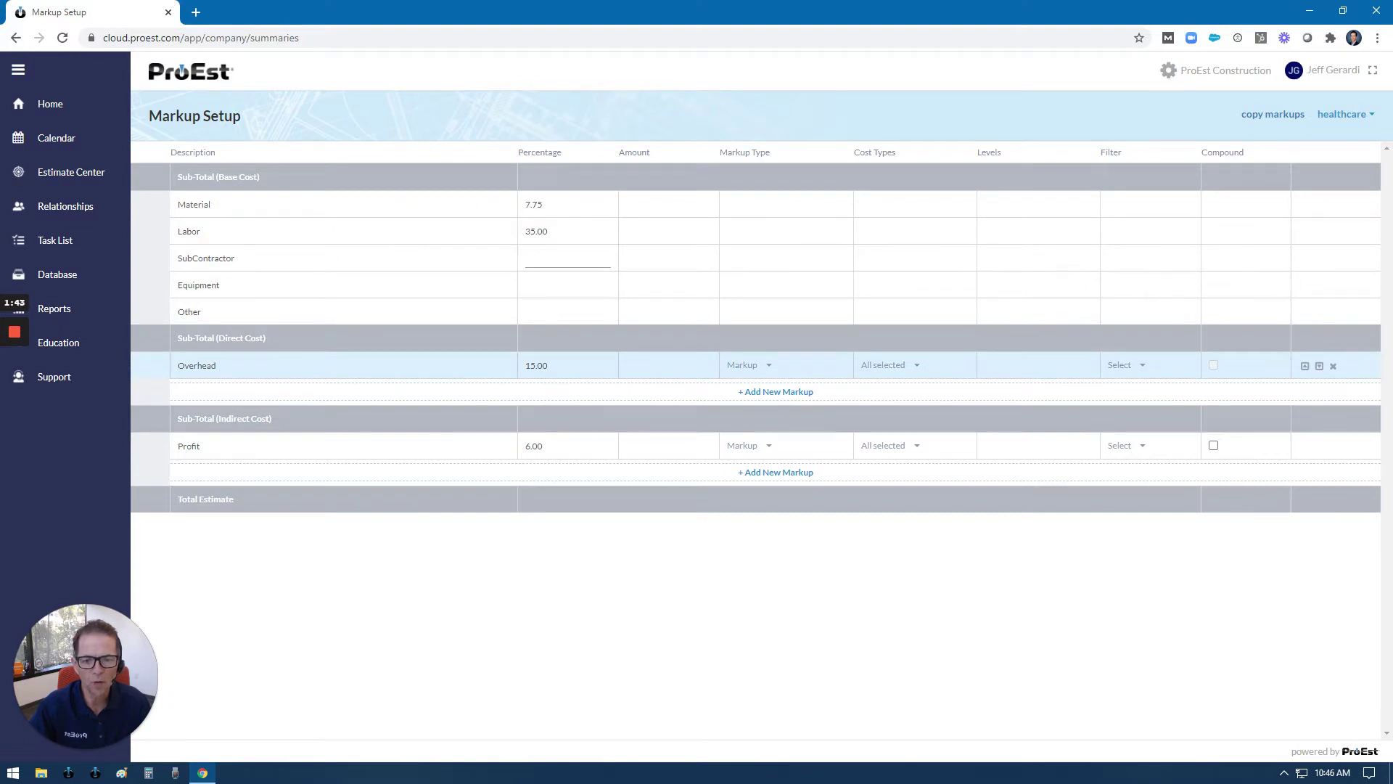
Add a "Contractor Fee" markup to the direct cost section at 3.00 percent with the Markup type.
{"action": "left_click", "coordinate": [766, 389]}
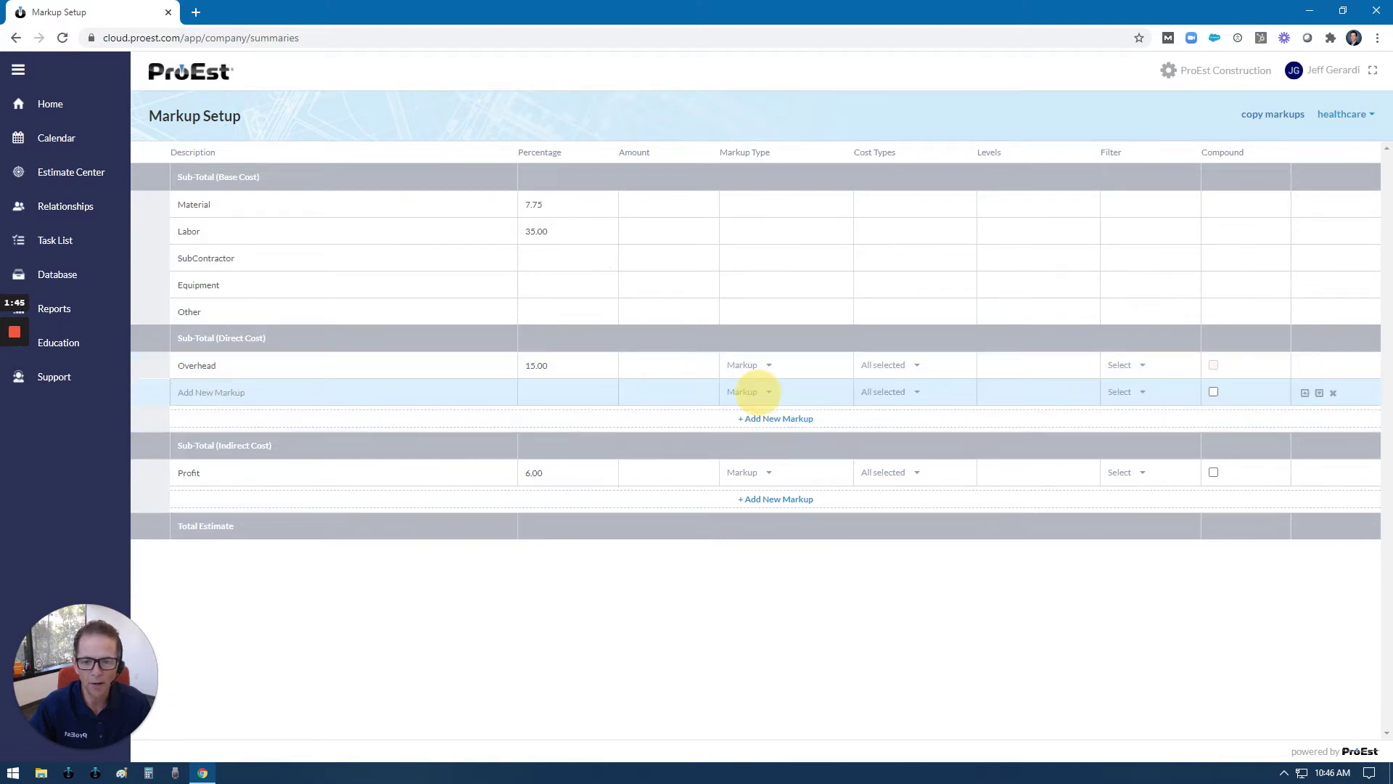
{"action": "type", "text": "Con"}
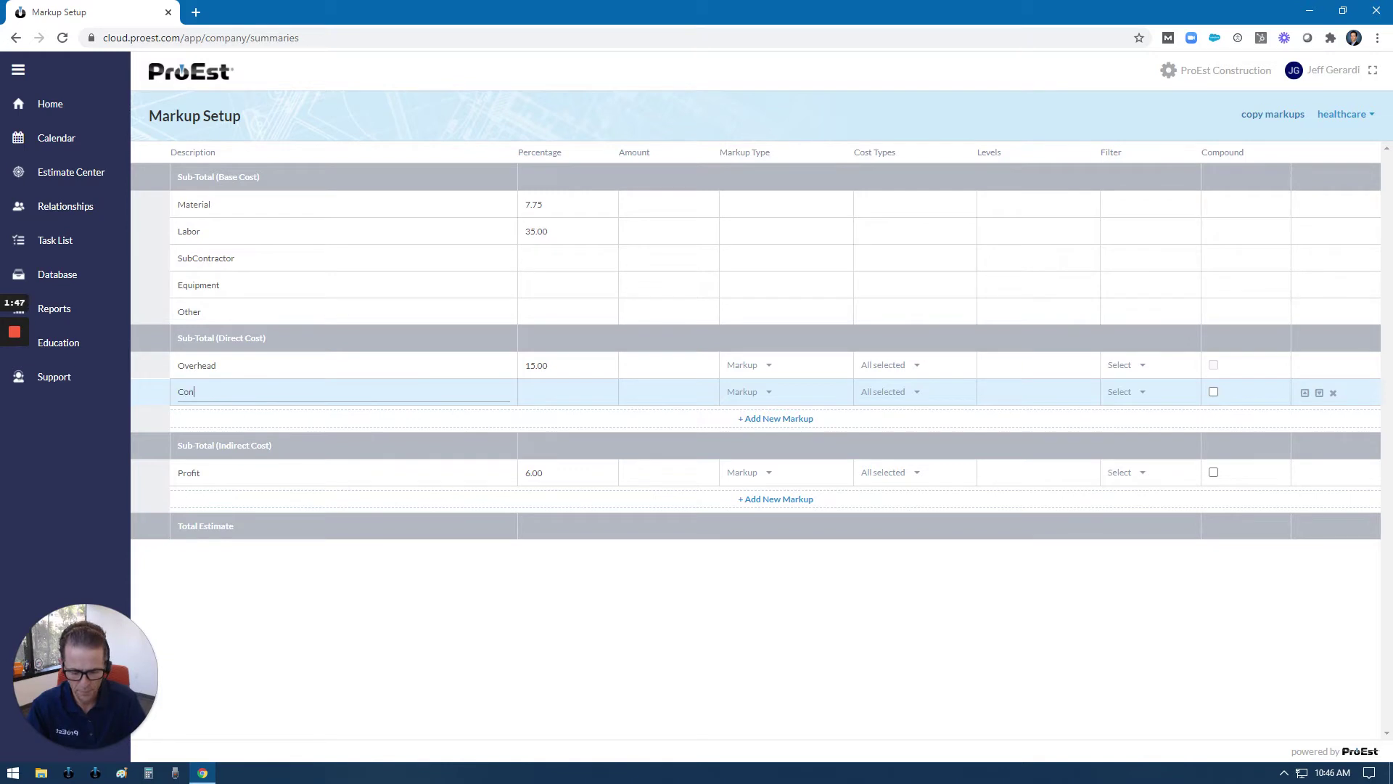
{"action": "type", "text": "tract"}
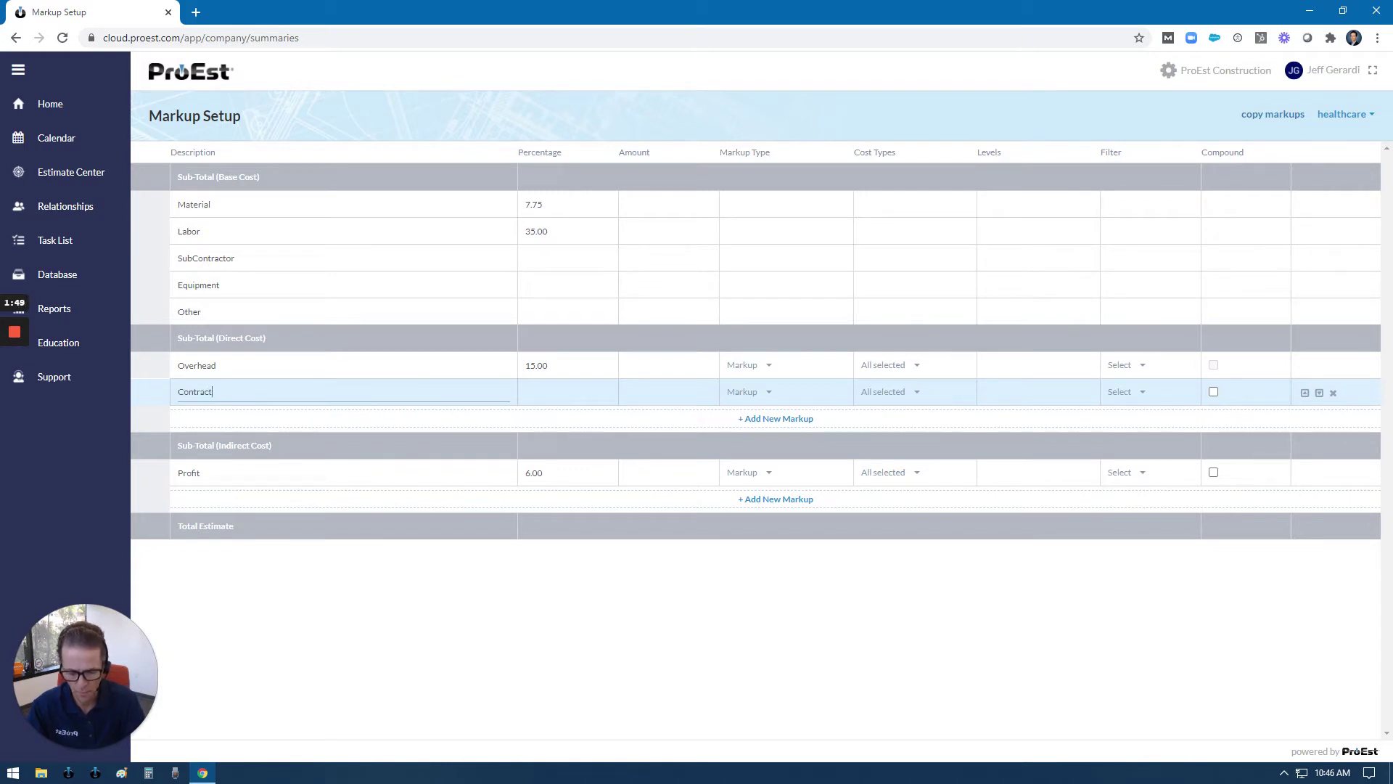
{"action": "type", "text": "or Fee"}
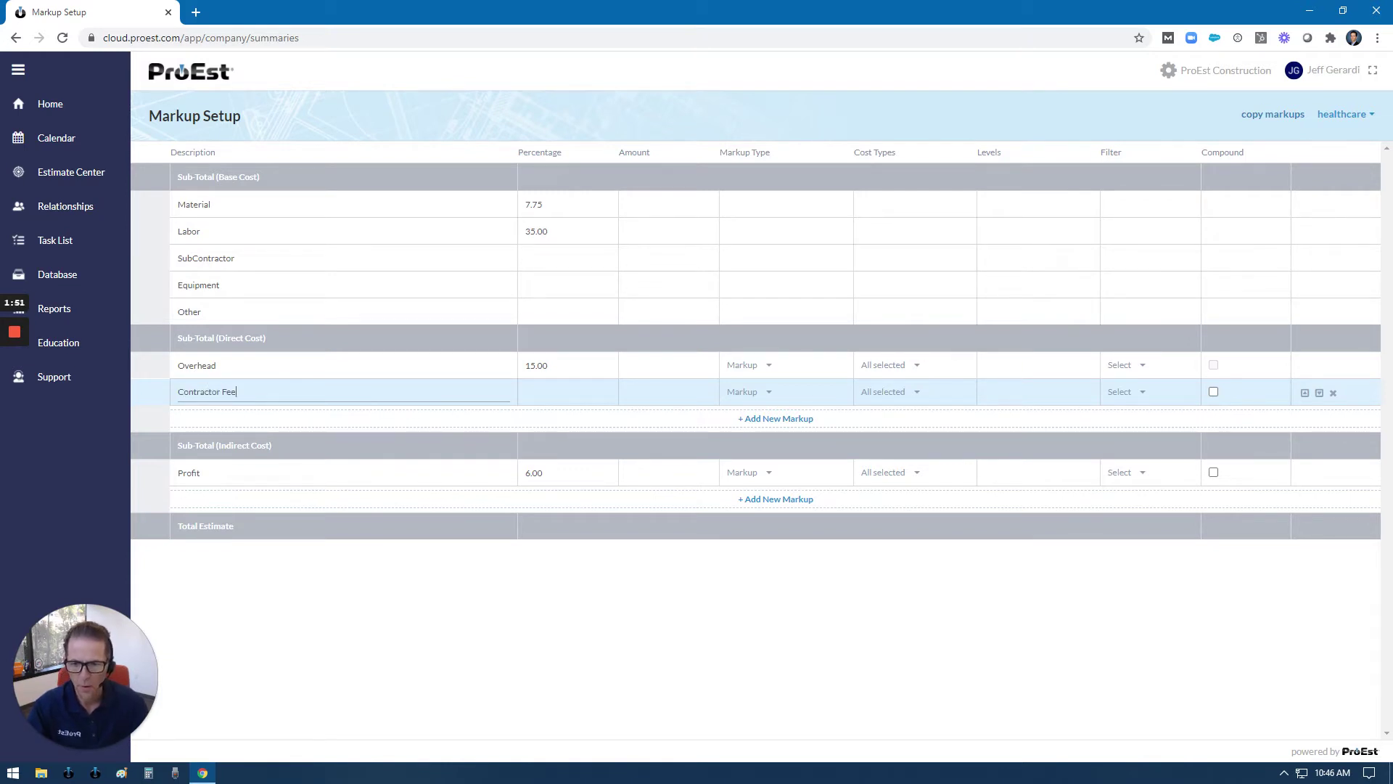
{"action": "left_click", "coordinate": [537, 388]}
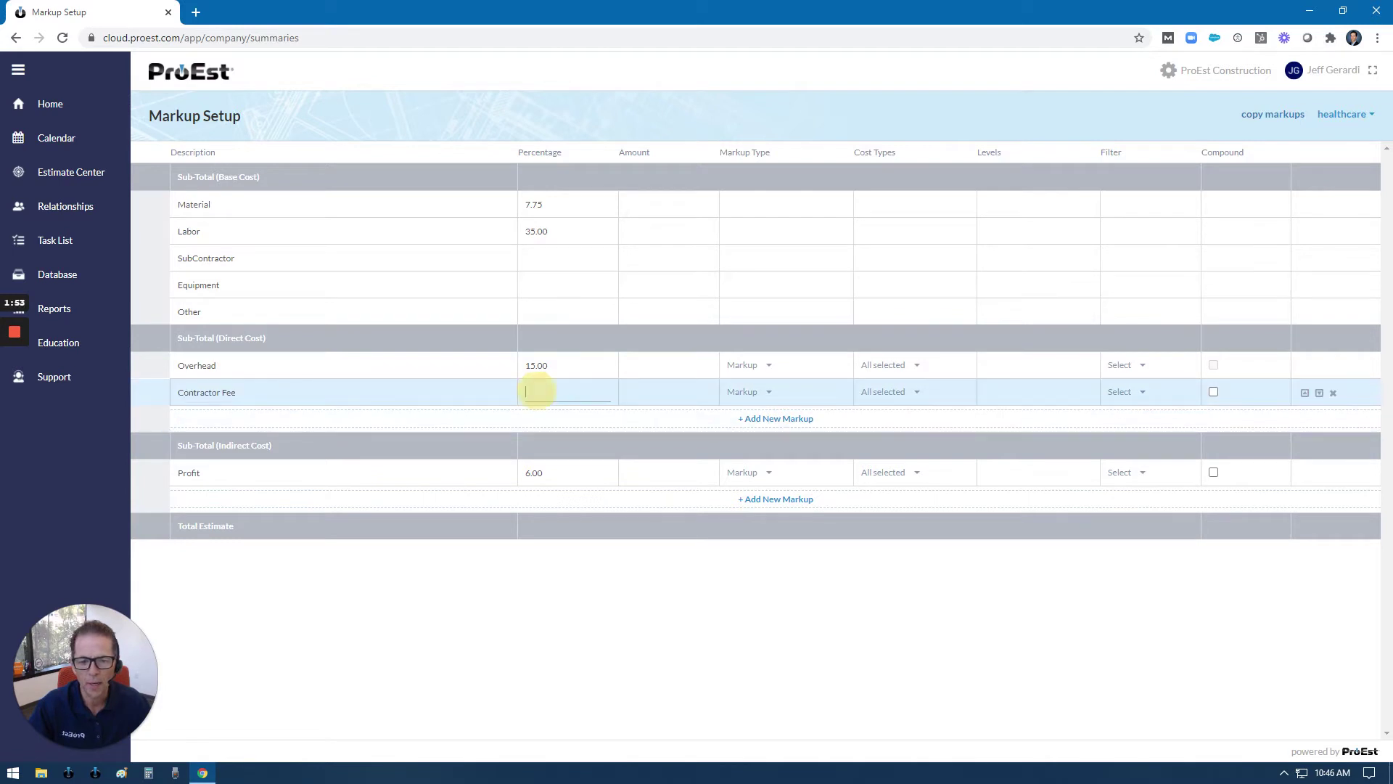
{"action": "left_click", "coordinate": [749, 392]}
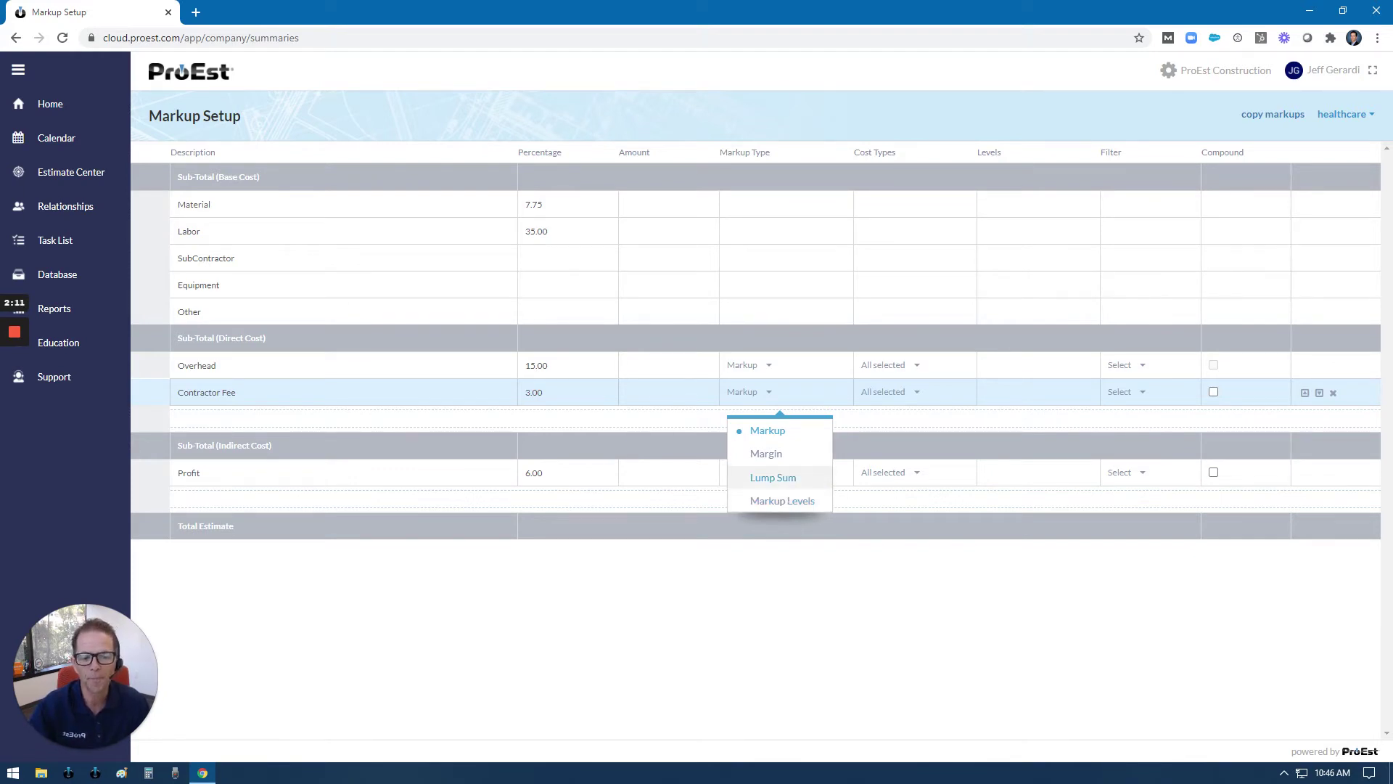
{"action": "left_click", "coordinate": [767, 431]}
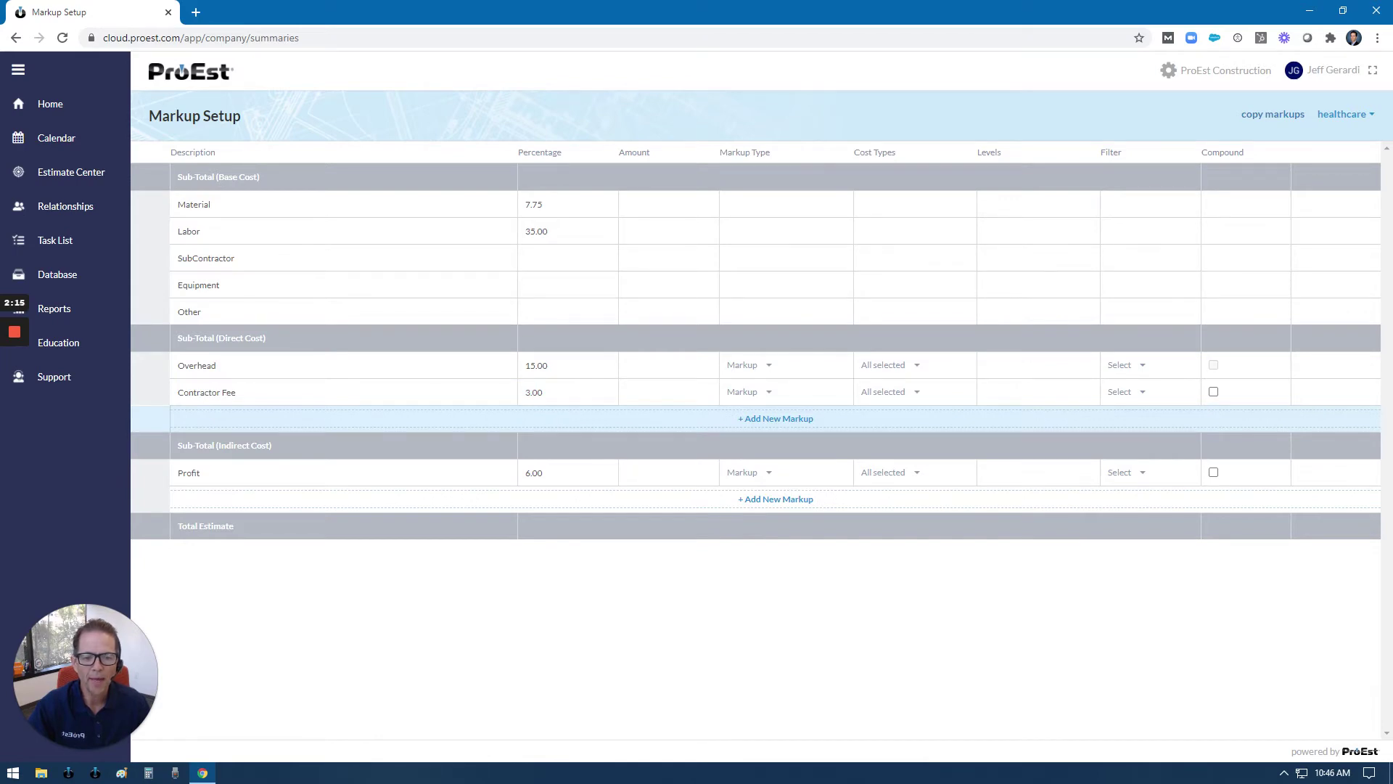
Exclude SubContractor from the cost types that the Contractor Fee applies to.
{"action": "left_click", "coordinate": [889, 392]}
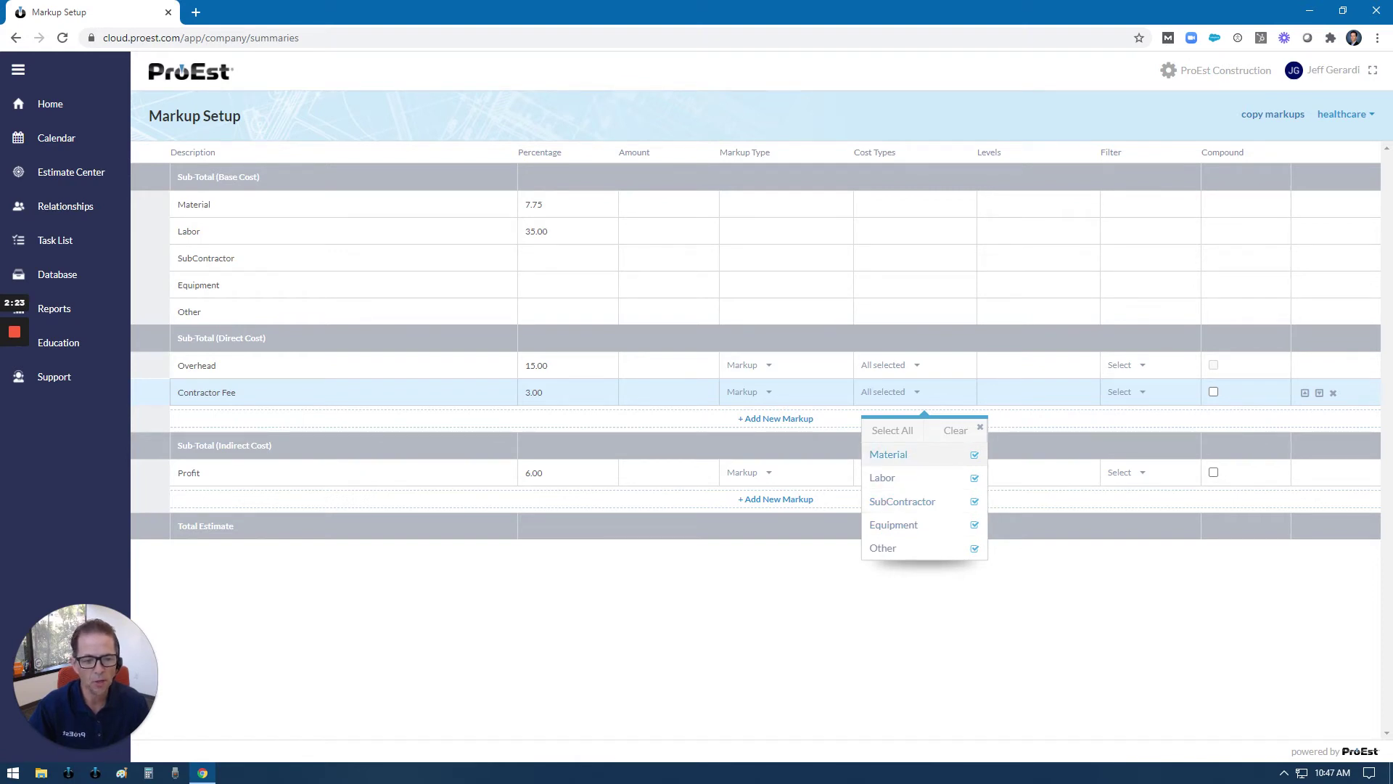
{"action": "left_click", "coordinate": [936, 501]}
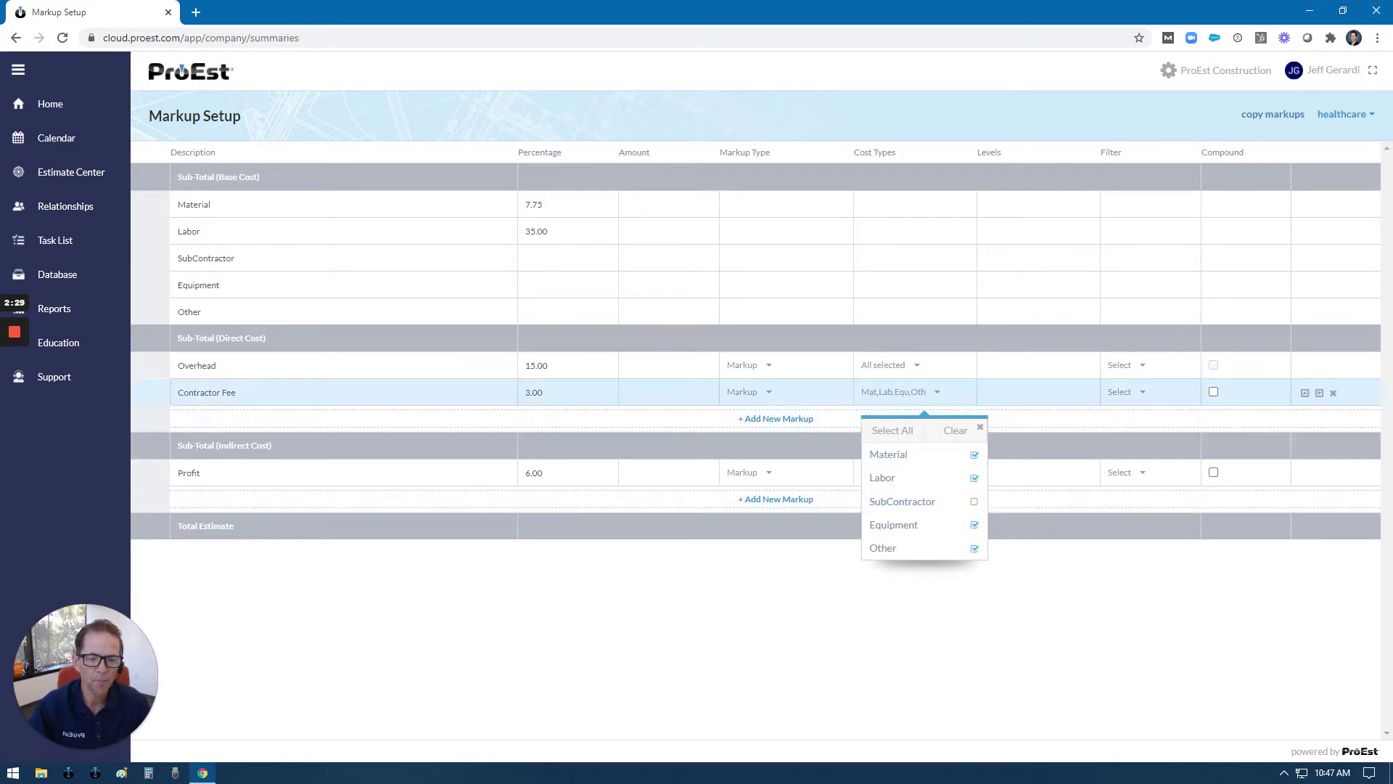
{"action": "left_click", "coordinate": [980, 427]}
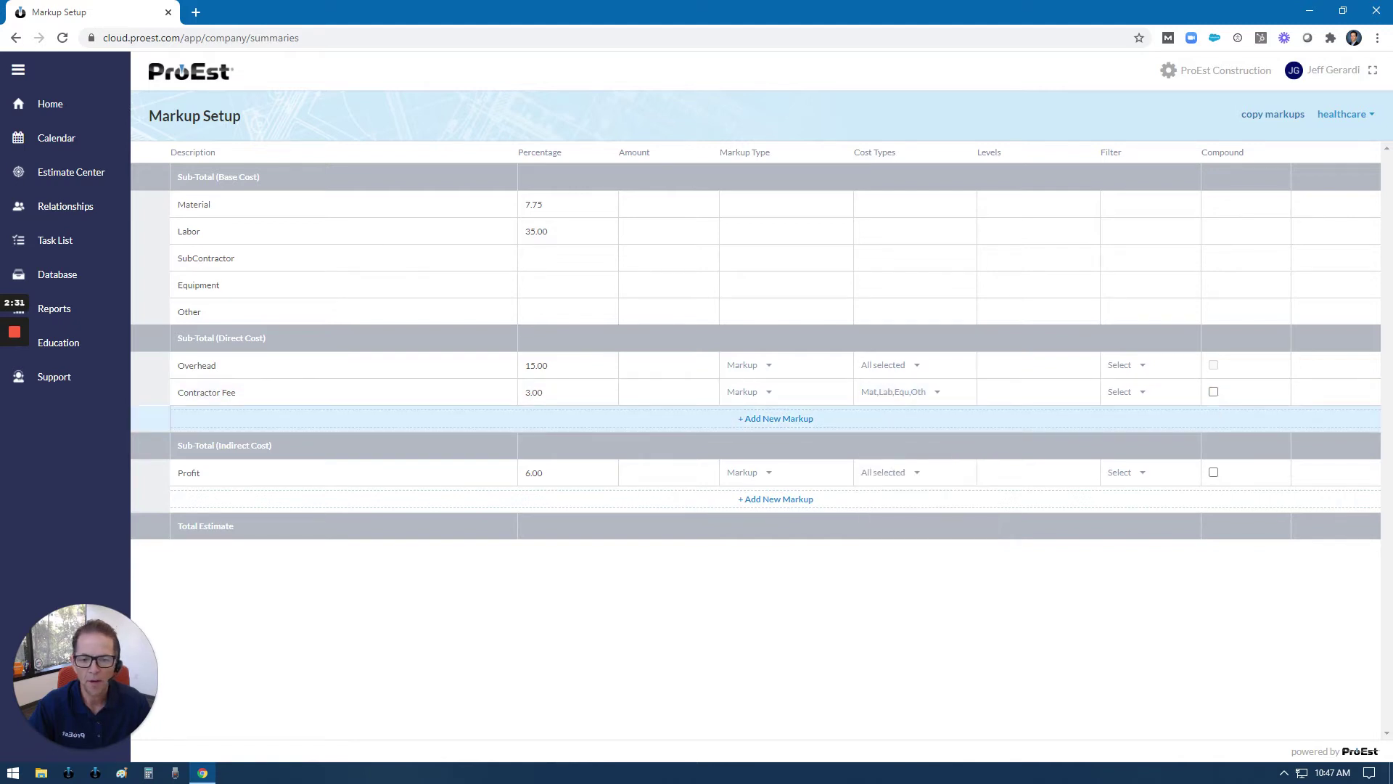
Add an "Insurance" markup below Contractor Fee as a Lump Sum with an amount of 1,250.00.
{"action": "left_click", "coordinate": [776, 418]}
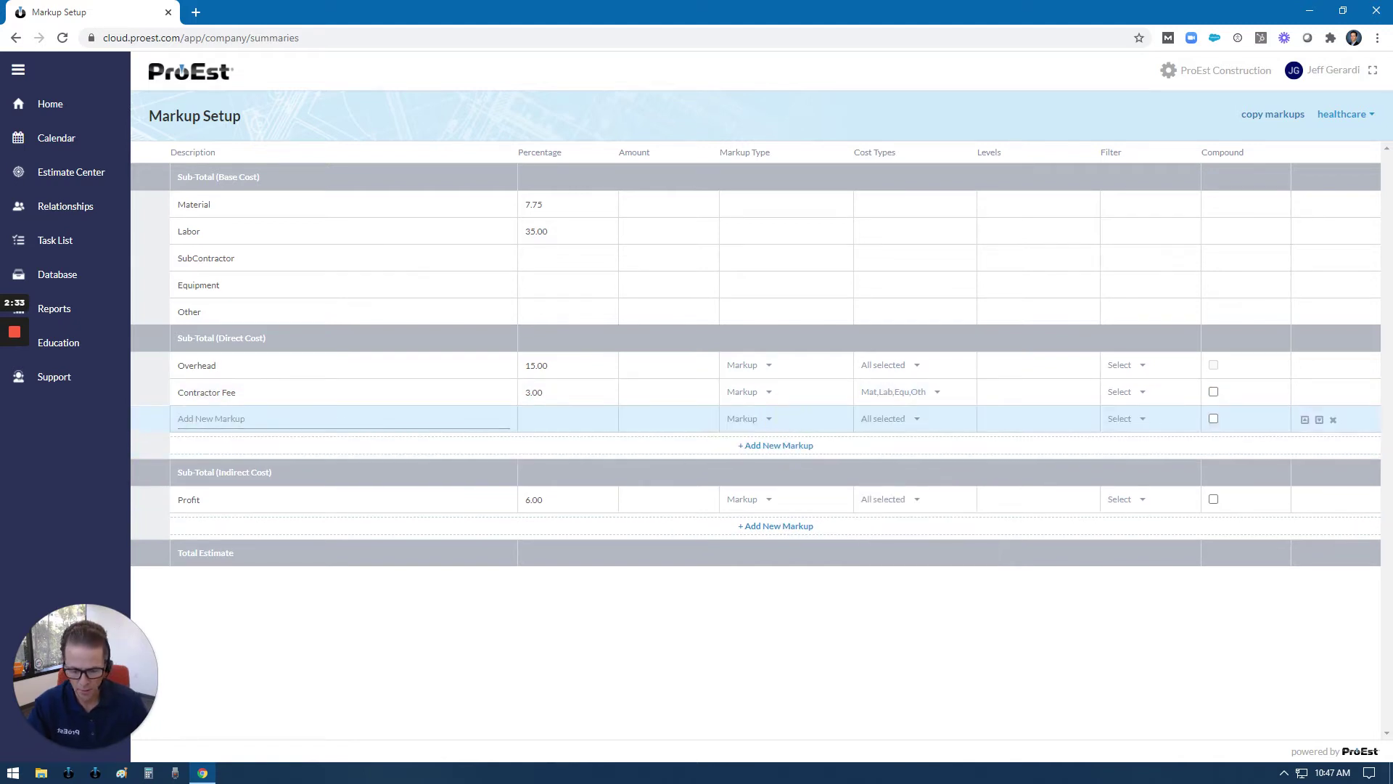
{"action": "type", "text": "Insurance"}
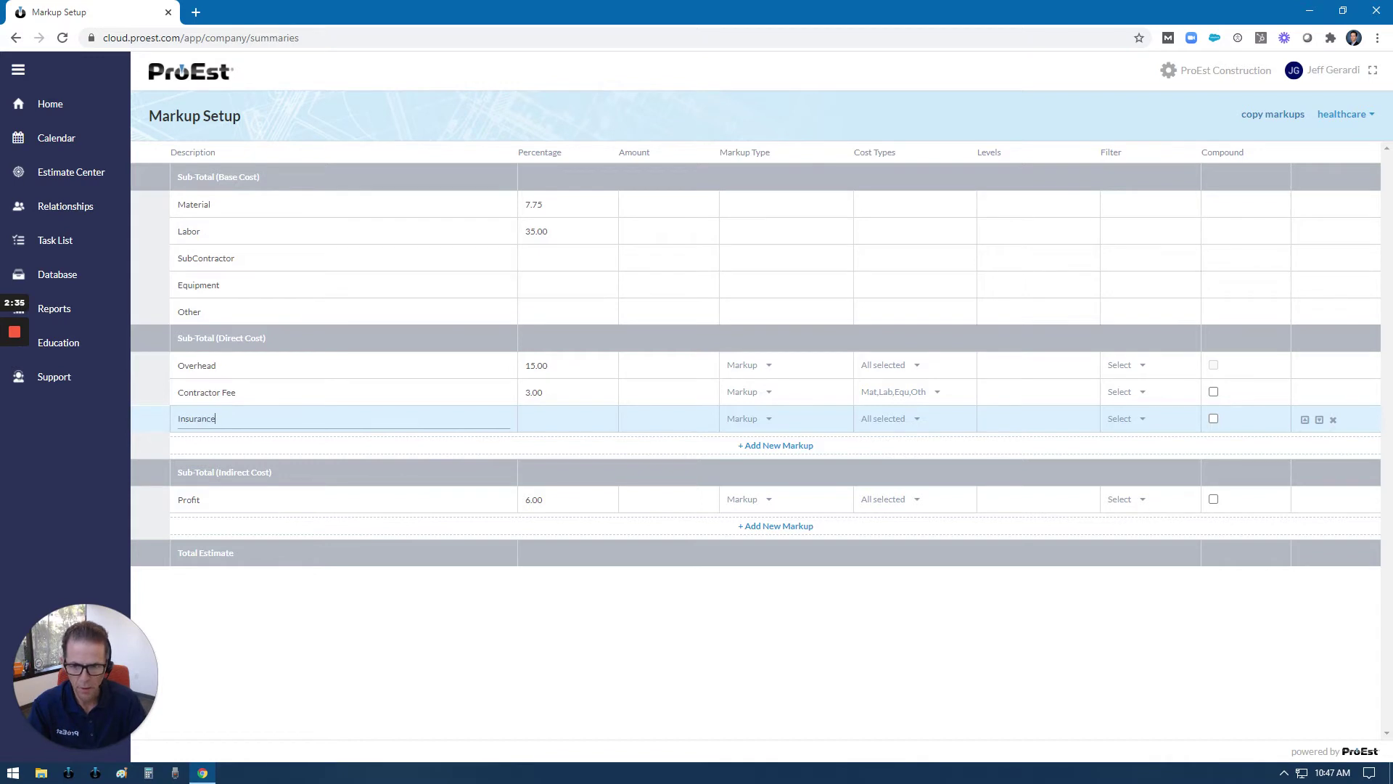
{"action": "key", "text": "Tab"}
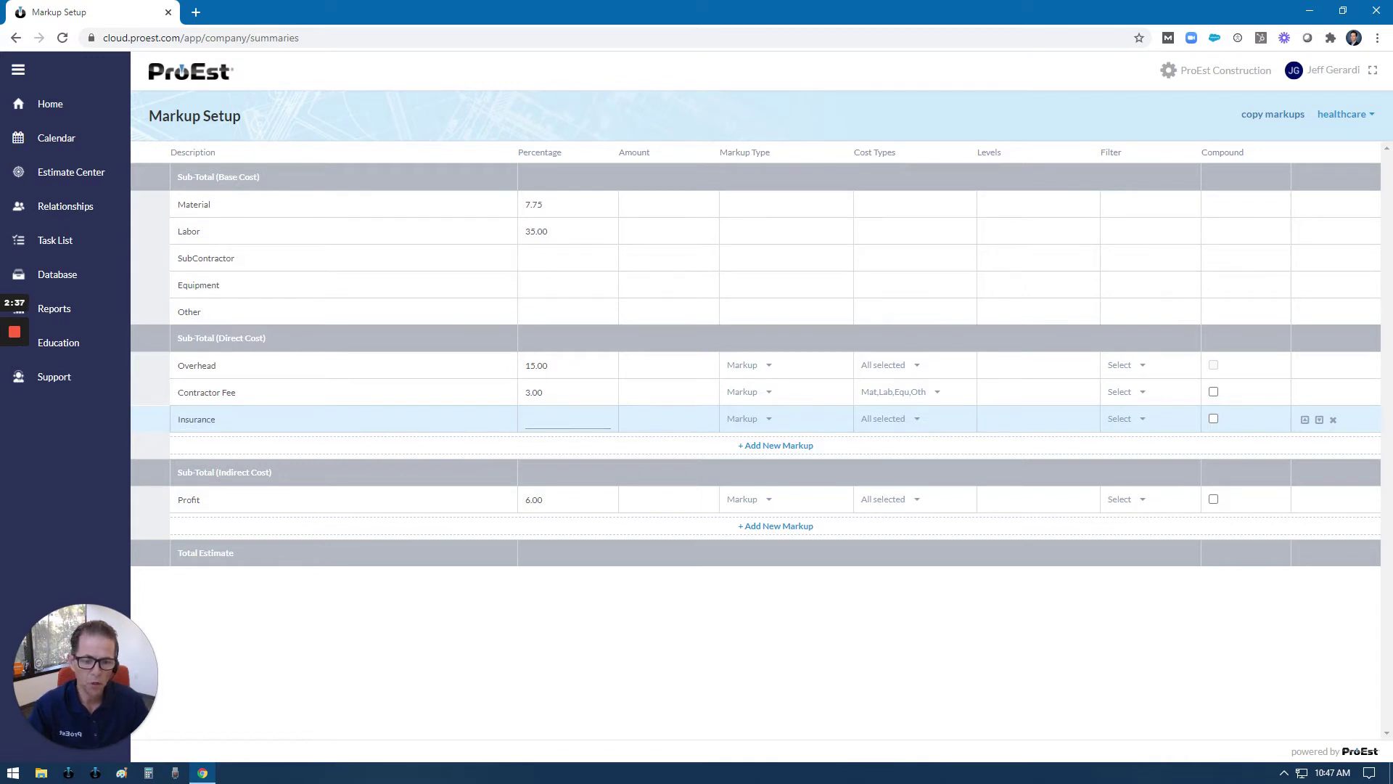
{"action": "left_click", "coordinate": [737, 415]}
{"action": "left_click", "coordinate": [769, 499]}
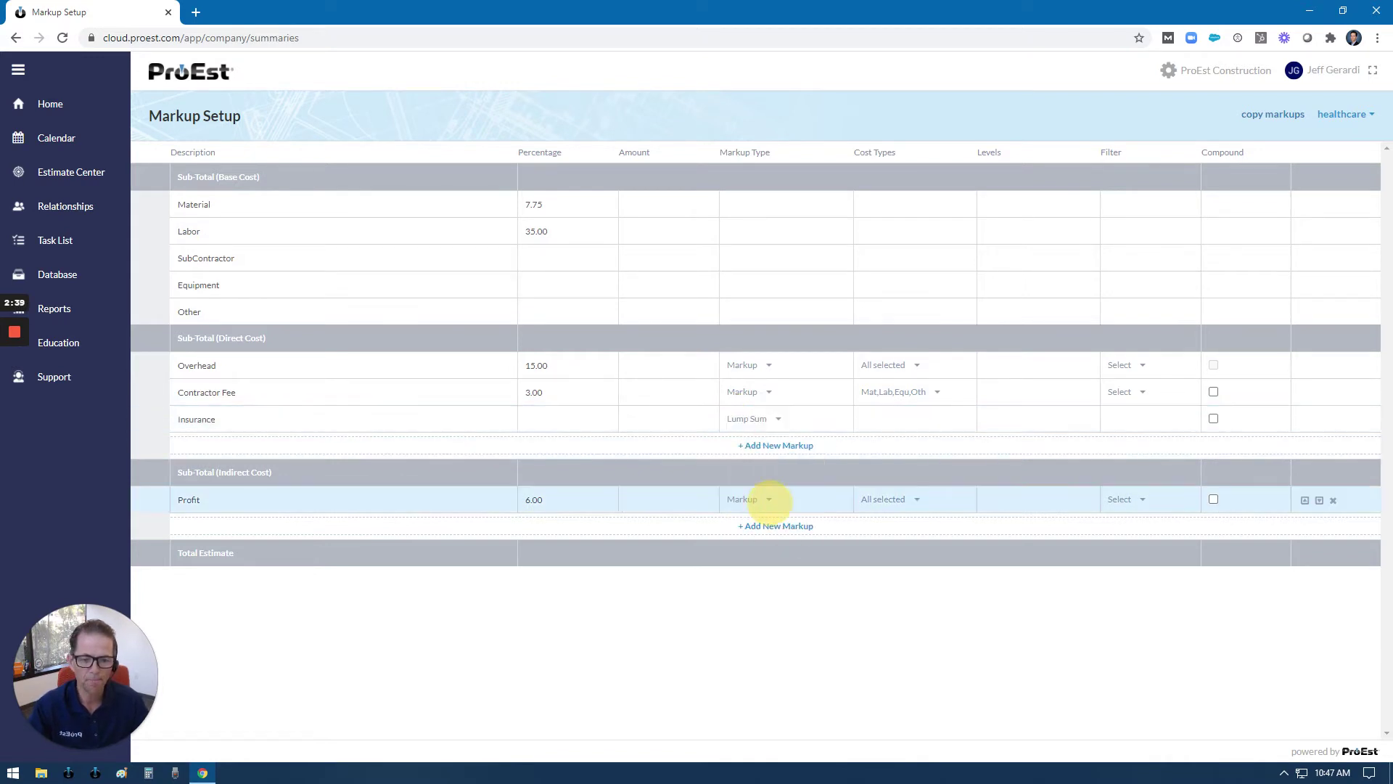
{"action": "left_click", "coordinate": [677, 415]}
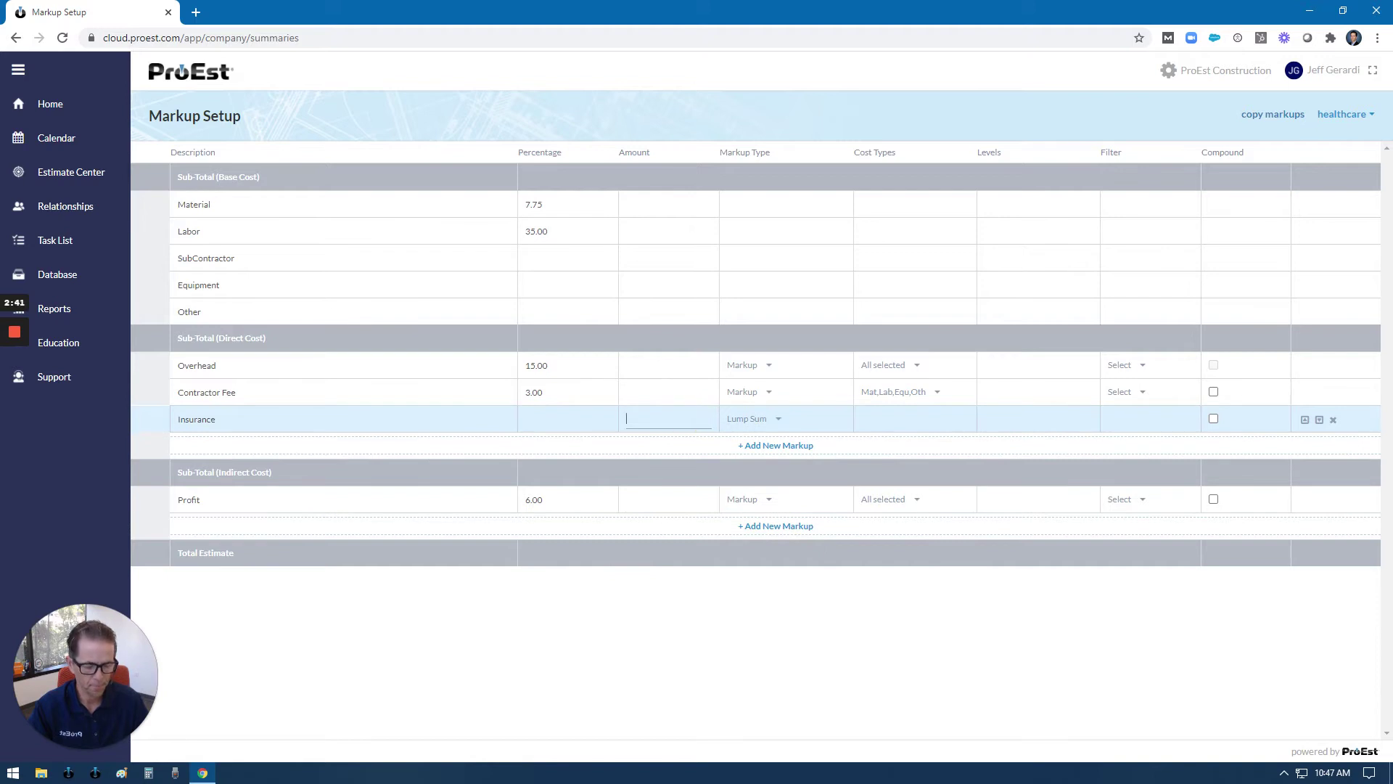
{"action": "type", "text": "1,2"}
{"action": "type", "text": "50"}
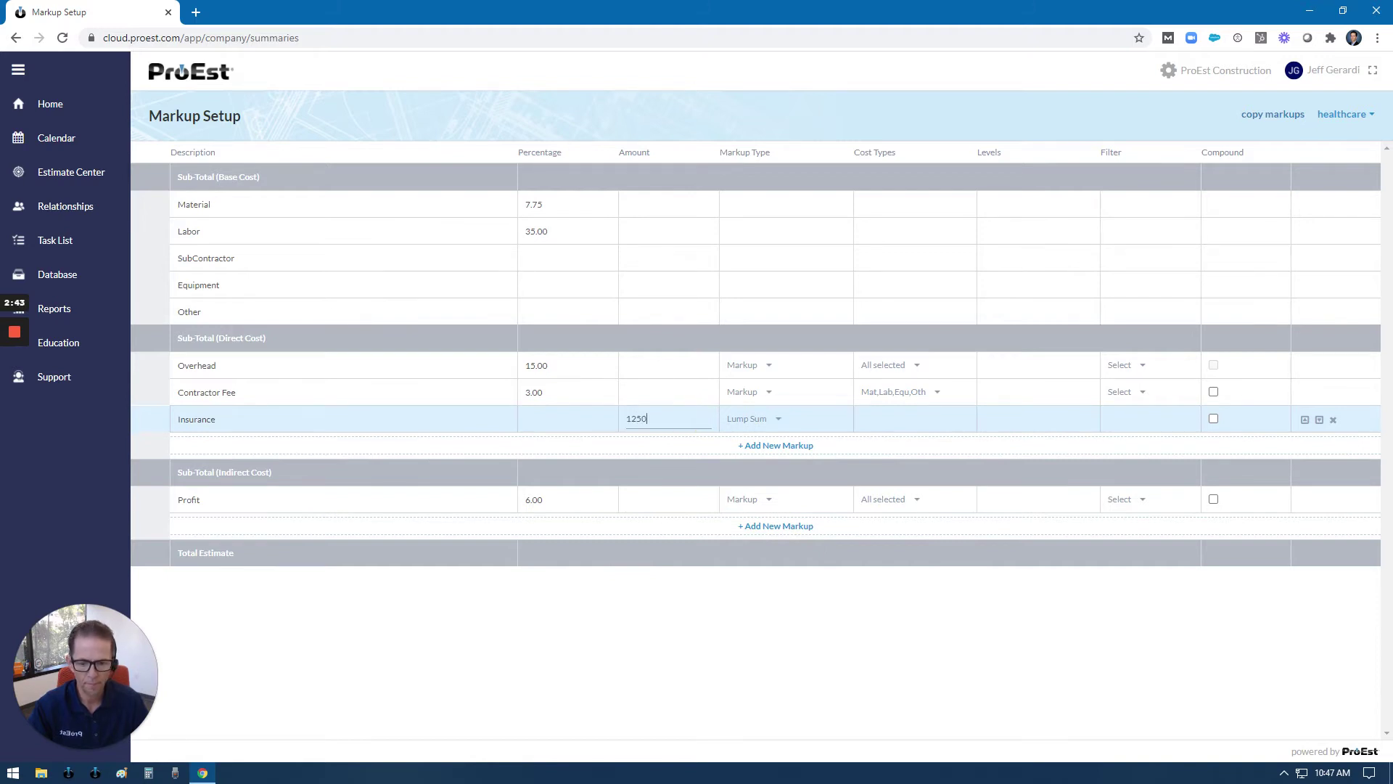
{"action": "key", "text": "Return"}
{"action": "left_click", "coordinate": [755, 419]}
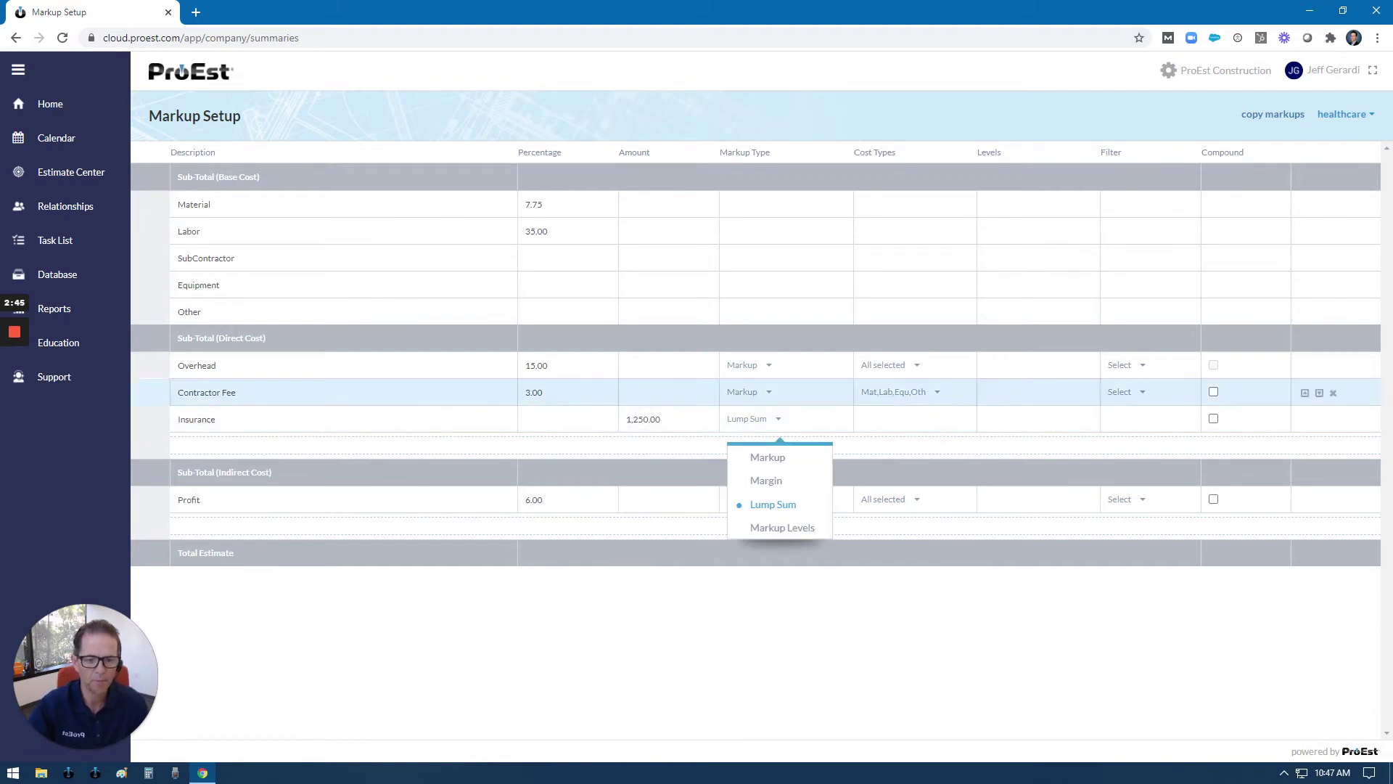
{"action": "left_click", "coordinate": [784, 501]}
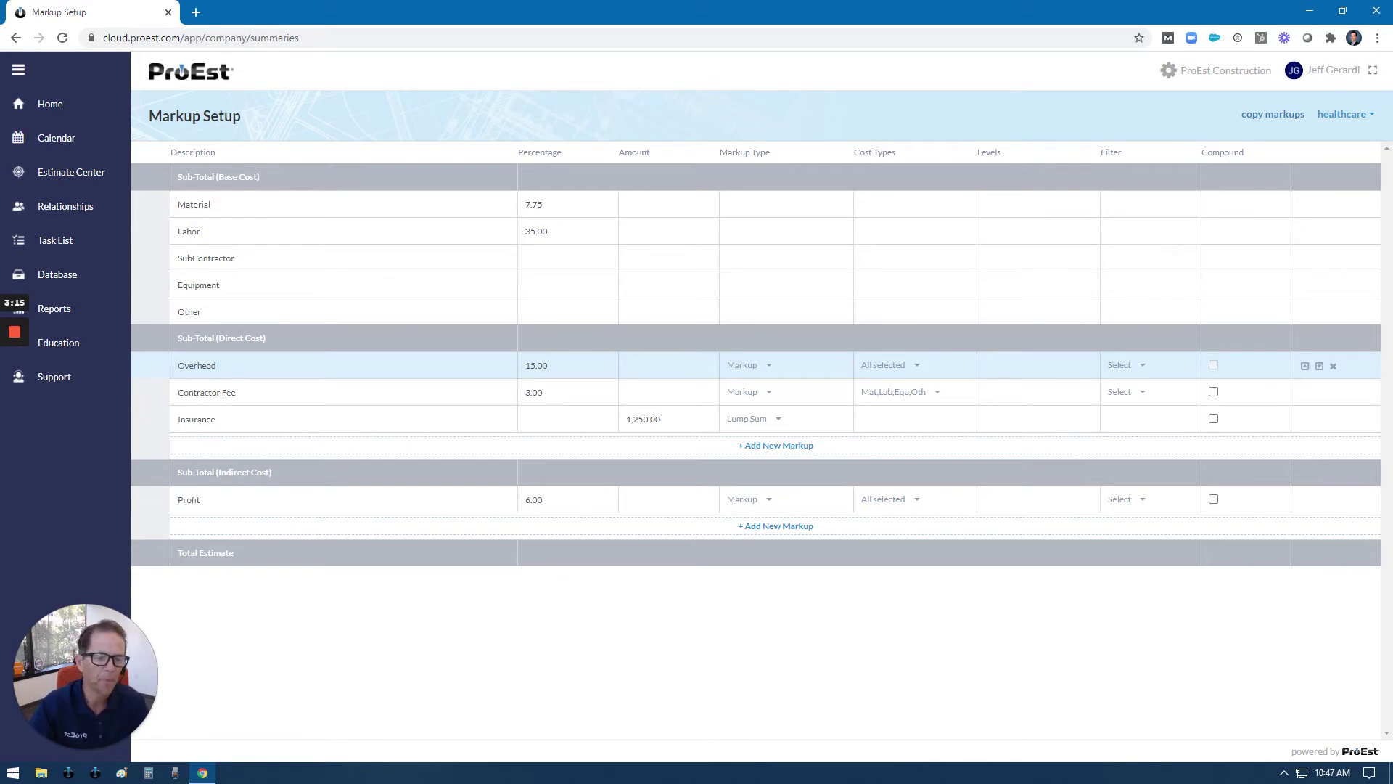
Add a filter to the Contractor Fee markup so that Division equals 02-48, with the condition set to True.
{"action": "left_click", "coordinate": [1126, 392]}
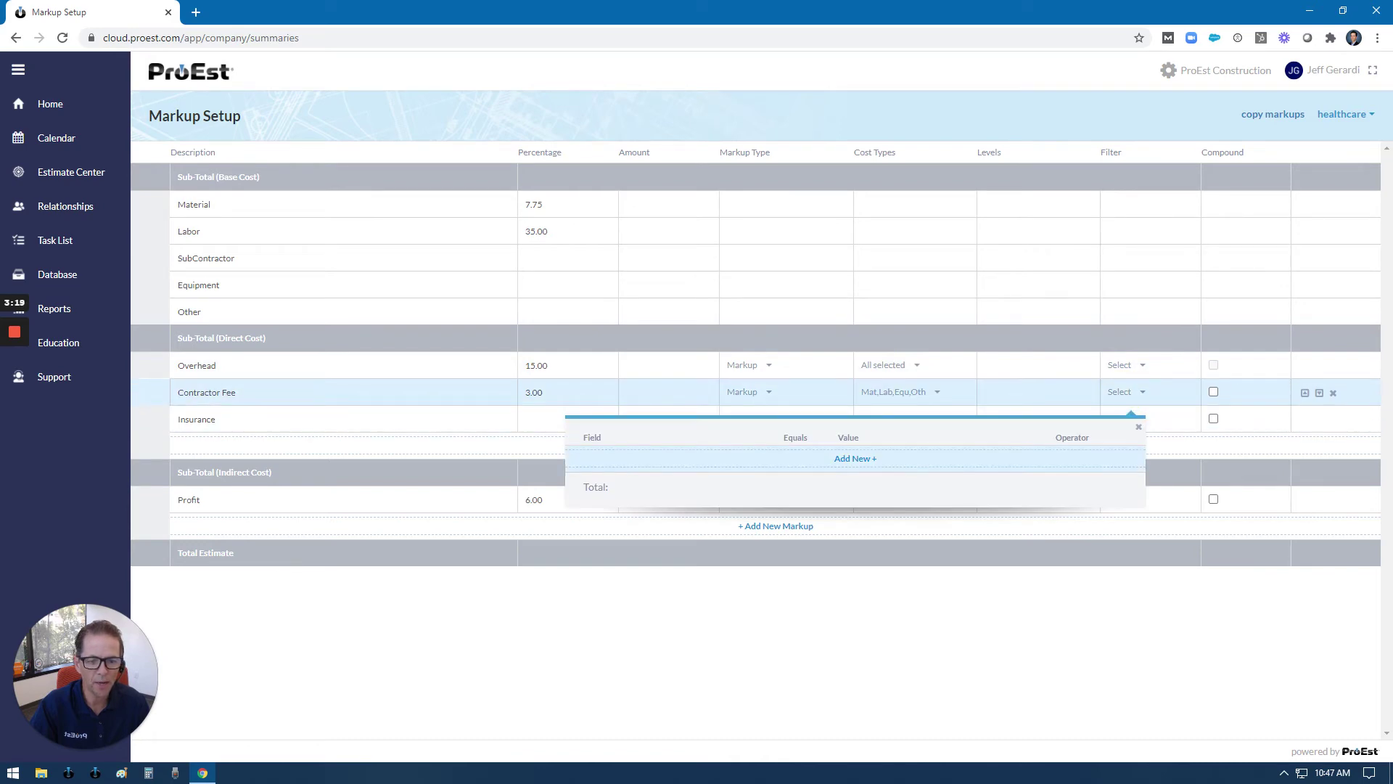
{"action": "left_click", "coordinate": [855, 458]}
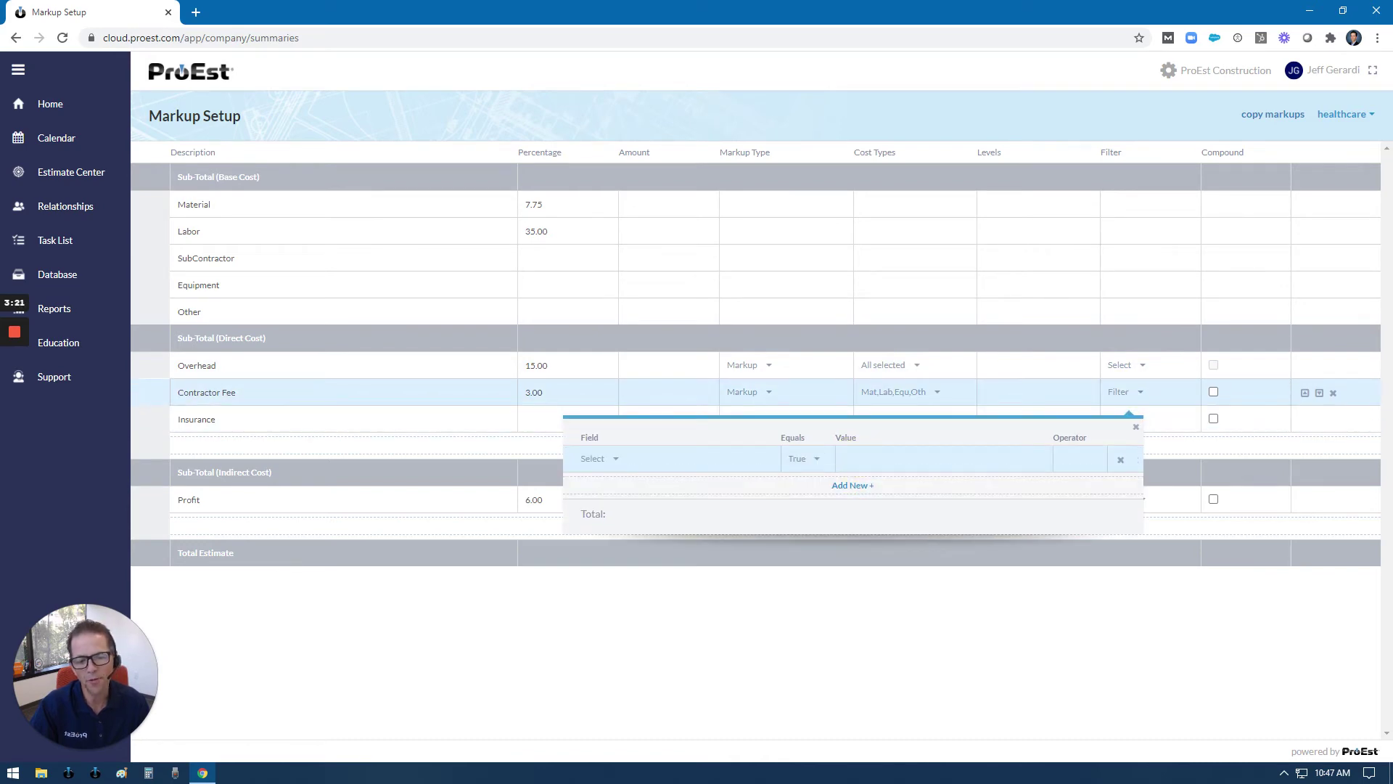
{"action": "left_click", "coordinate": [609, 458]}
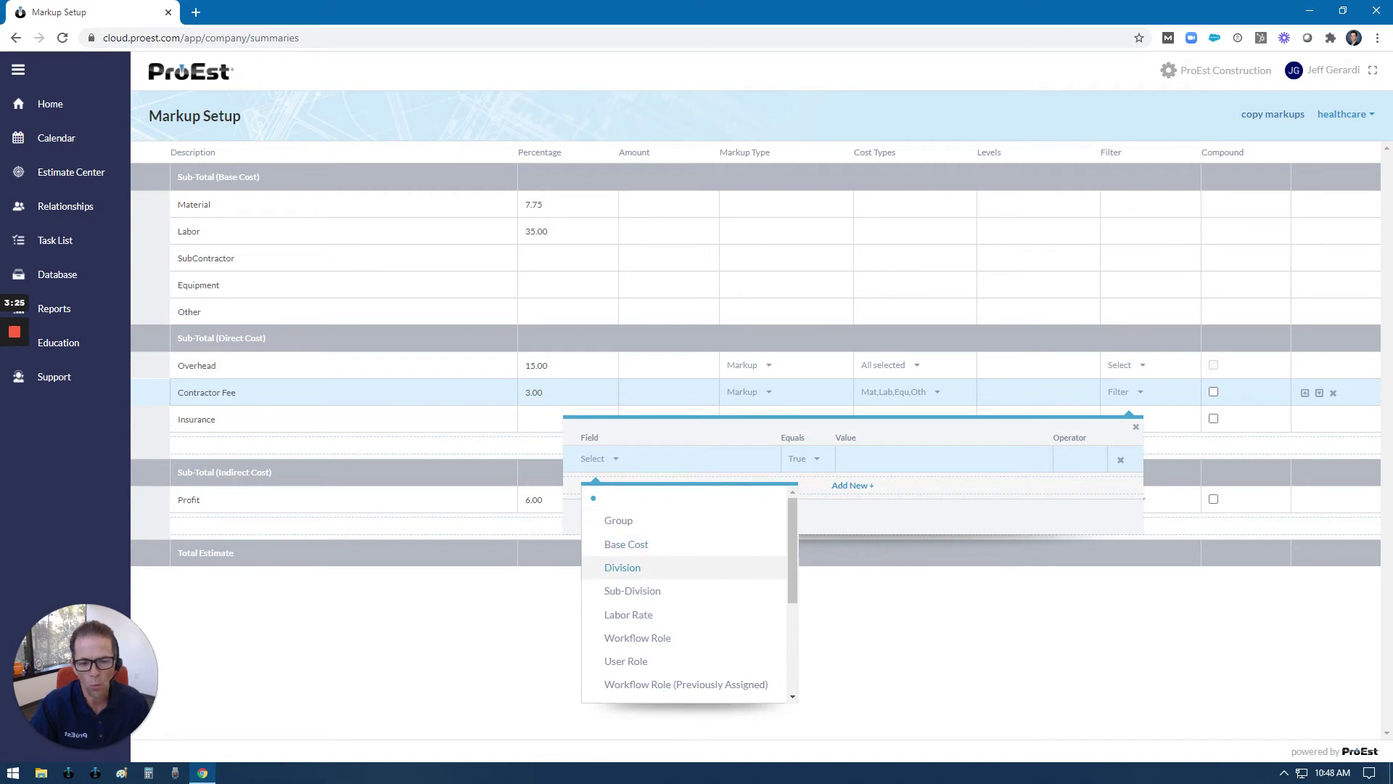
{"action": "left_click", "coordinate": [623, 567]}
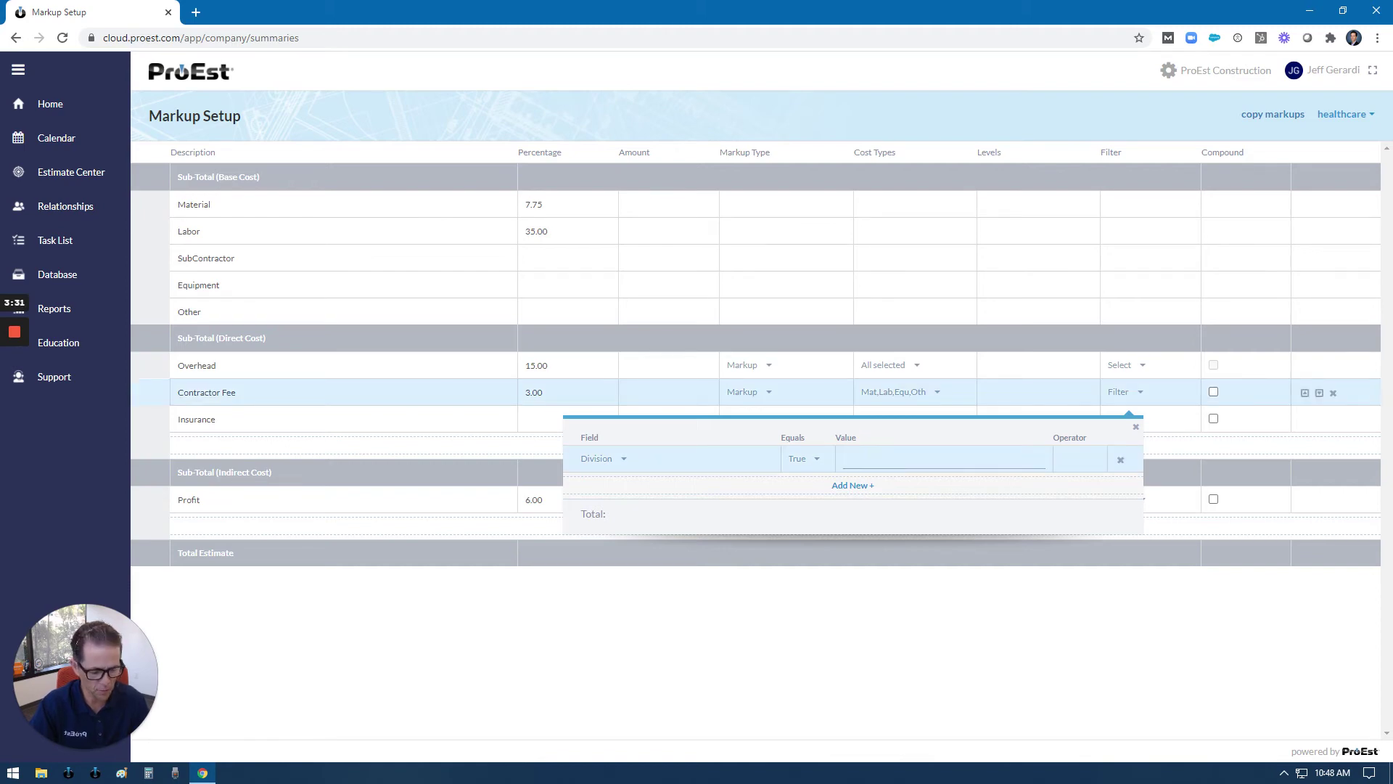
{"action": "type", "text": "02-48"}
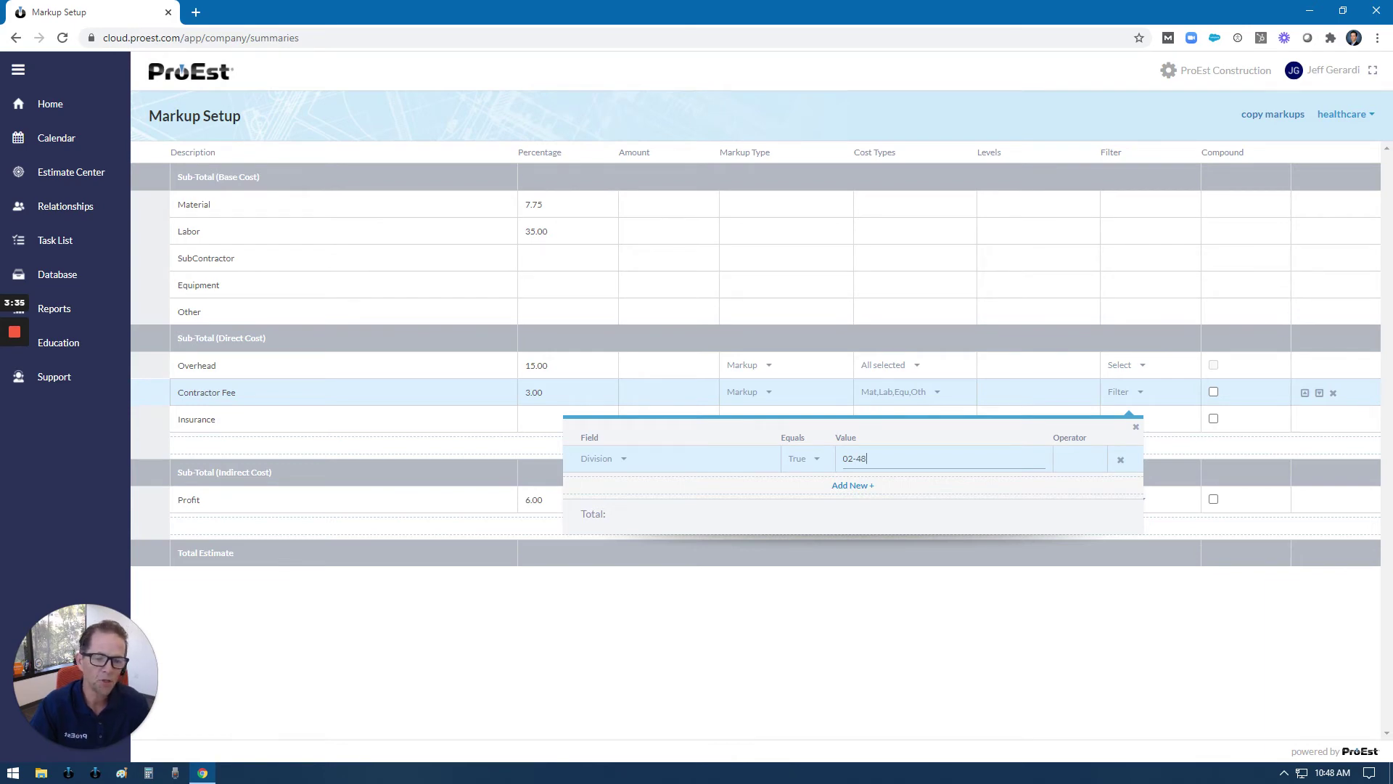
{"action": "key", "text": "Return"}
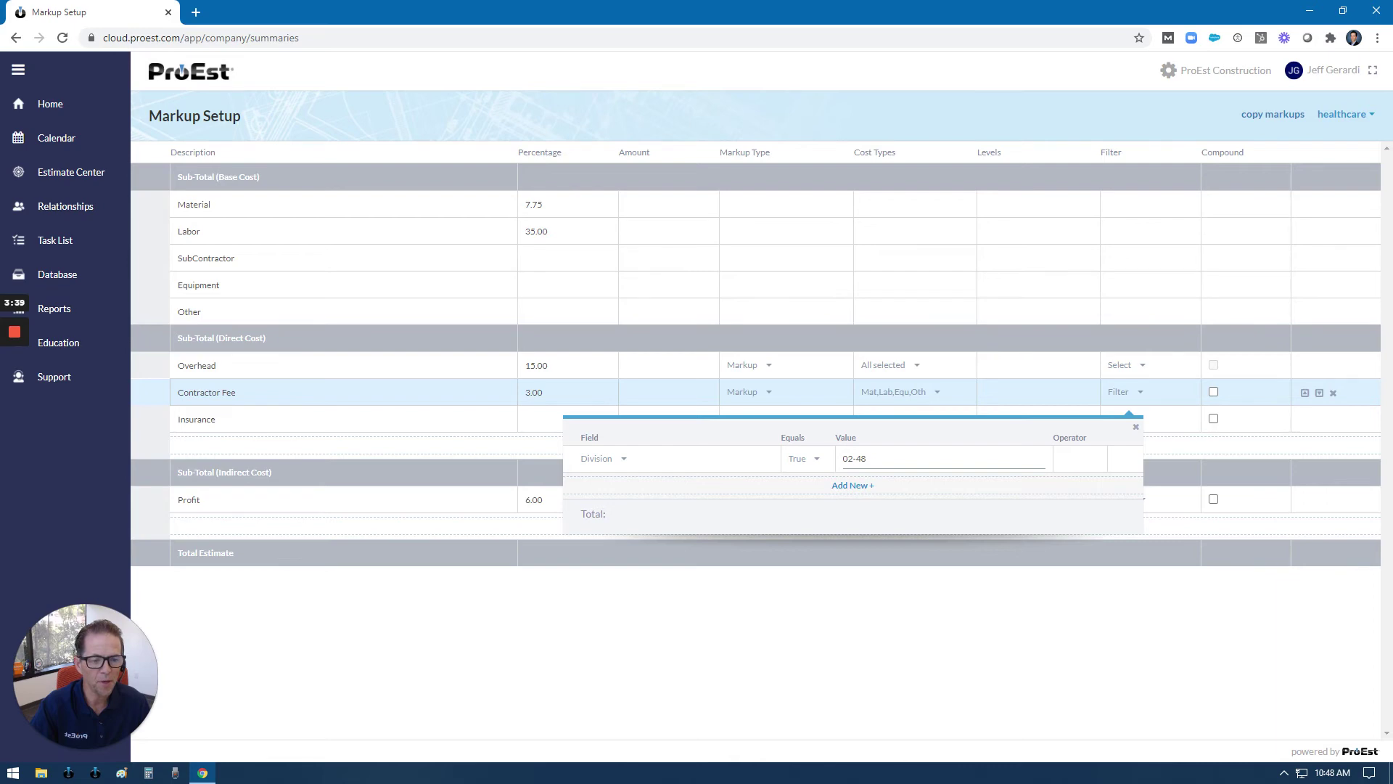
{"action": "left_click", "coordinate": [1135, 427]}
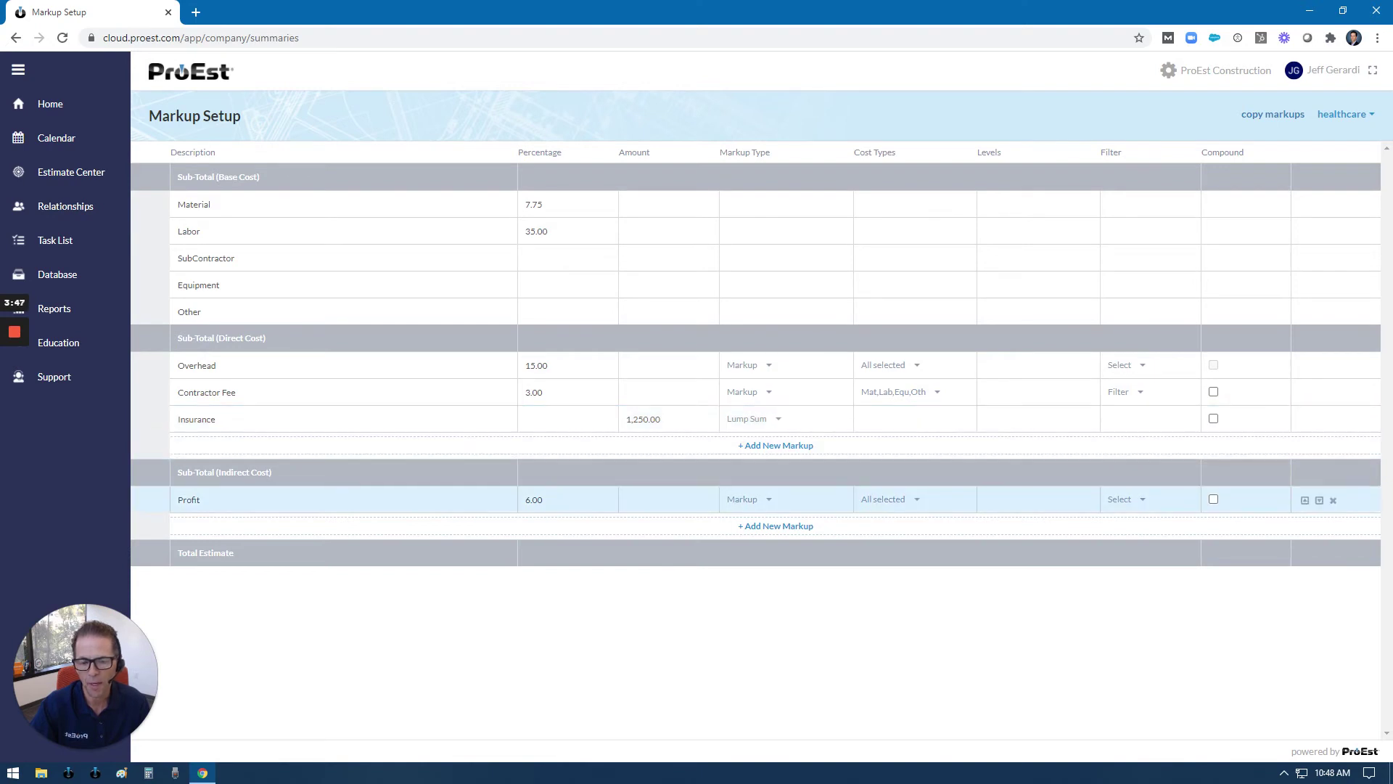
Set the Profit markup in the indirect cost section to 5.50 percent and make it compound.
{"action": "left_click", "coordinate": [199, 499]}
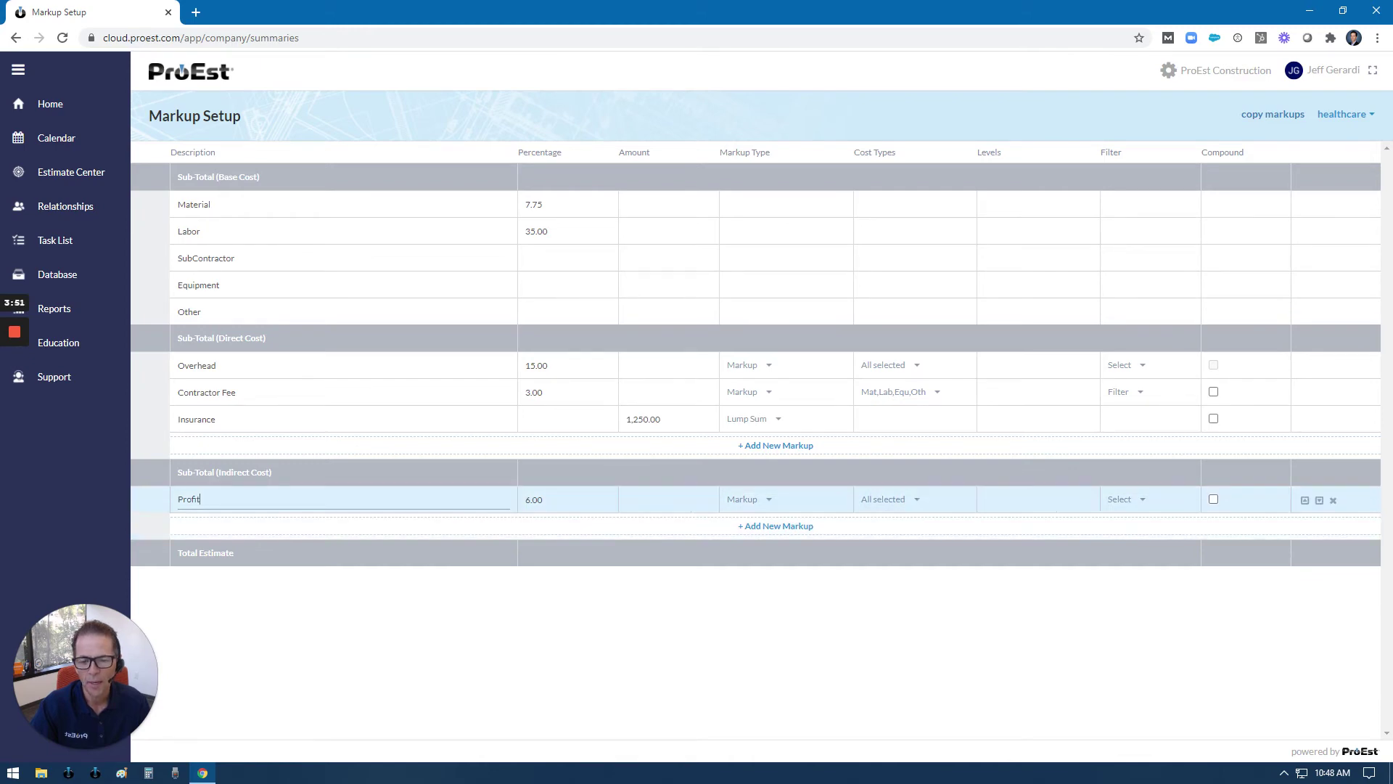
{"action": "key", "text": "Tab"}
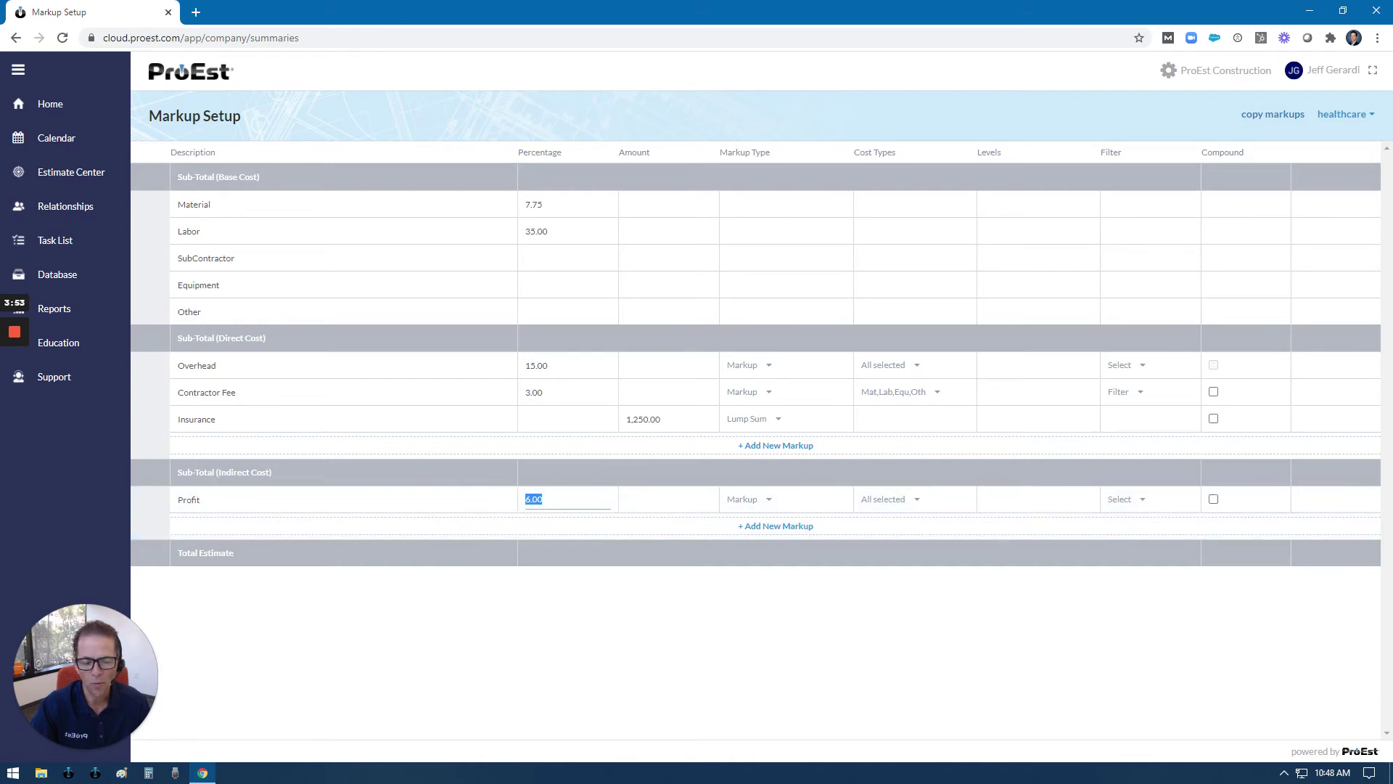
{"action": "type", "text": "5.5"}
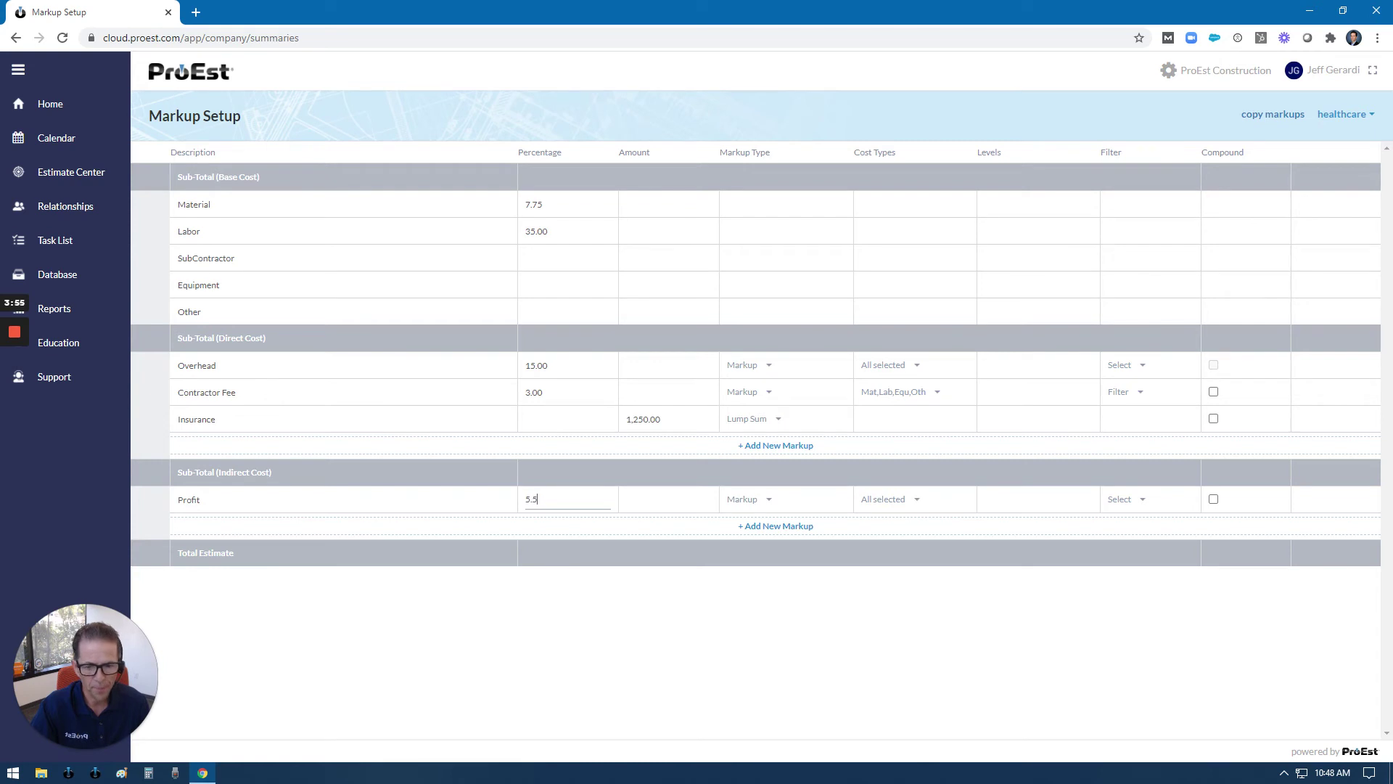
{"action": "key", "text": "Return"}
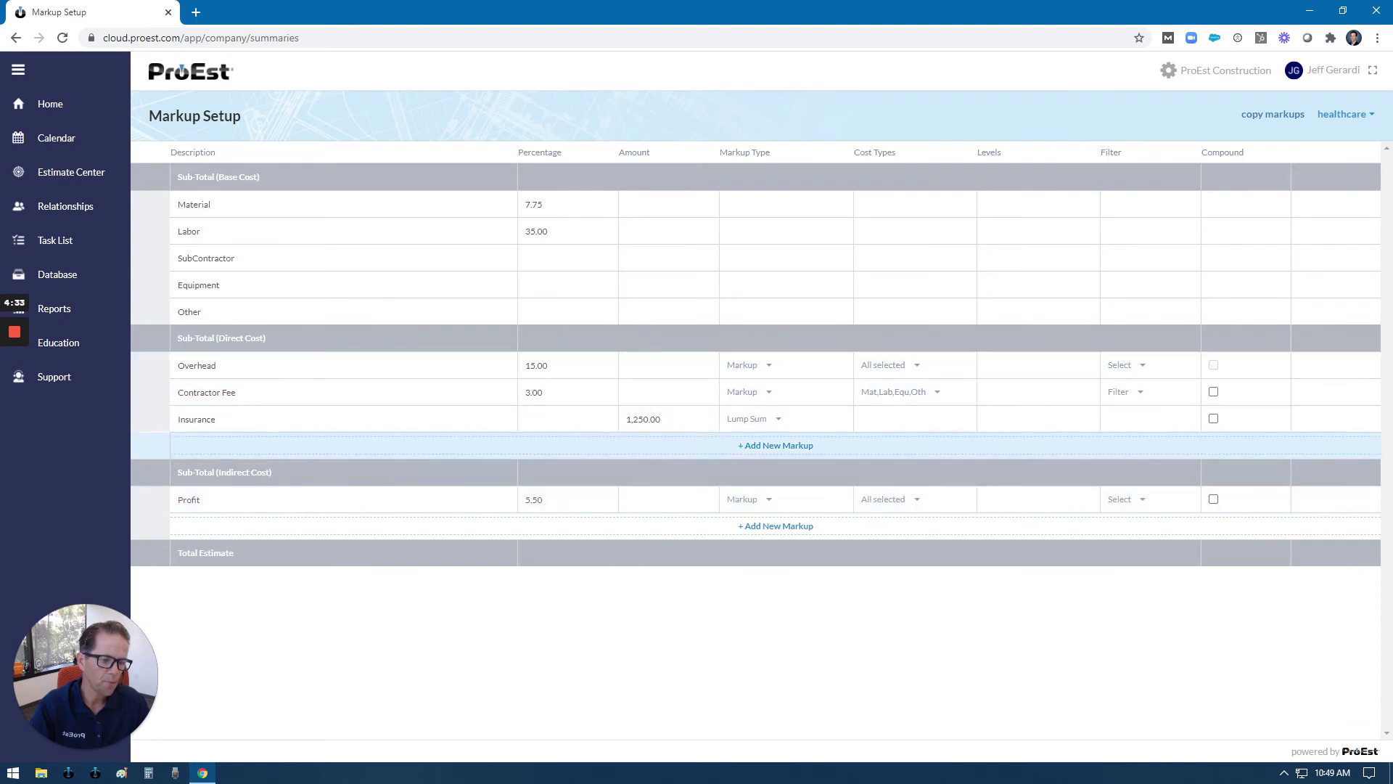
{"action": "left_click", "coordinate": [1214, 500]}
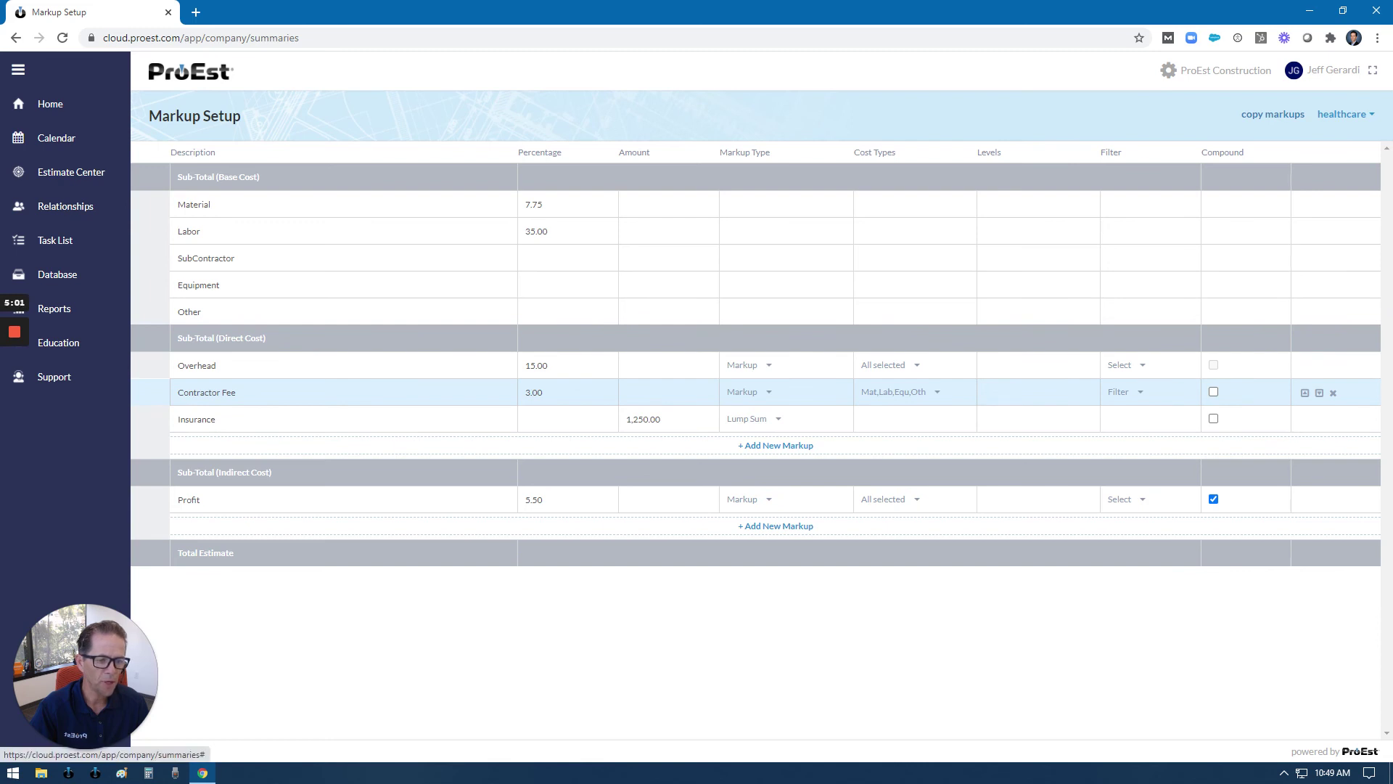
Move the Contractor Fee markup above Overhead in the direct cost section.
{"action": "left_click", "coordinate": [1305, 393]}
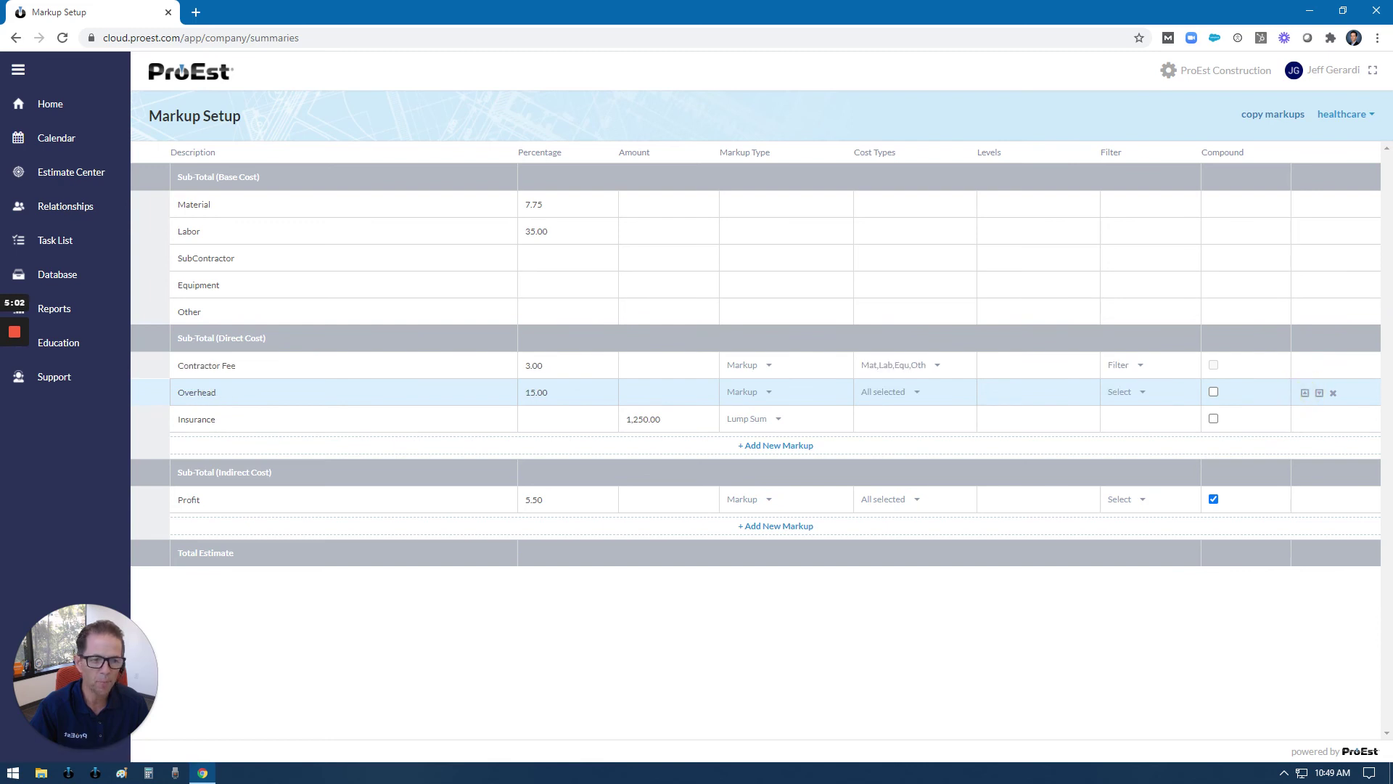